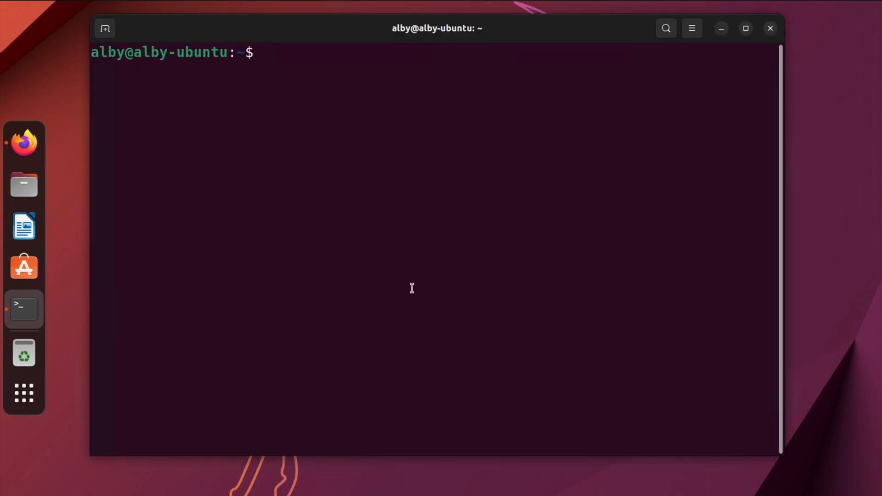
- Install gnome-tweaks with sudo apt install in the terminal, entering the account password when asked
type("sudo apt install ")
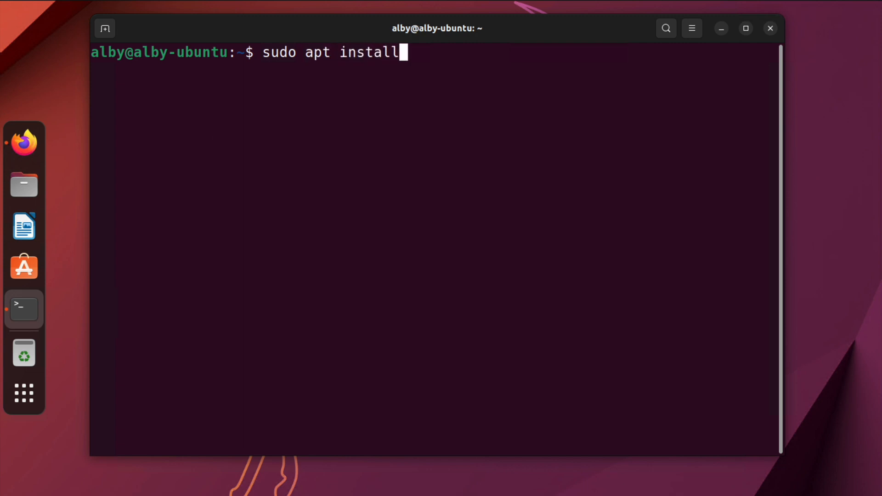
type("gno")
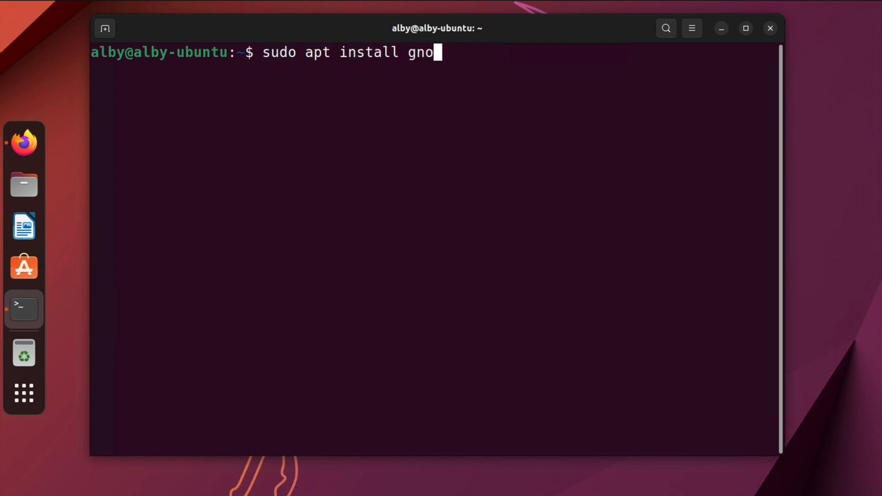
type("me-tweaks")
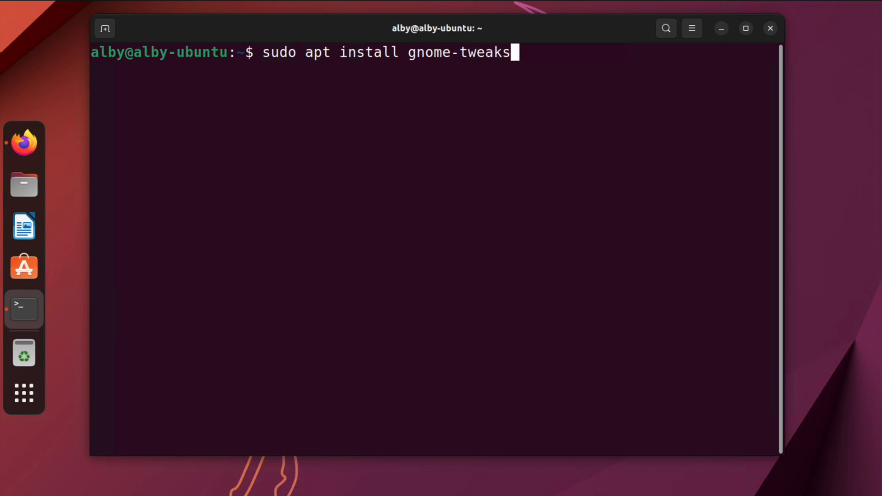
key("Return")
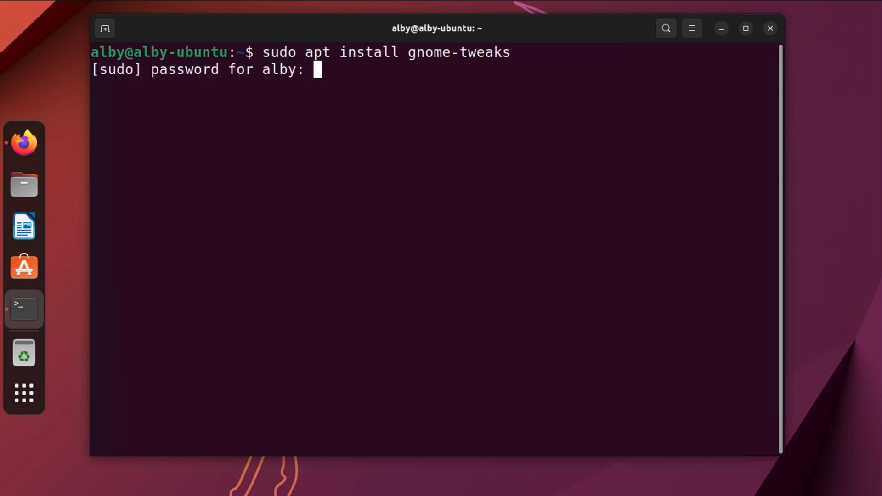
key("Return")
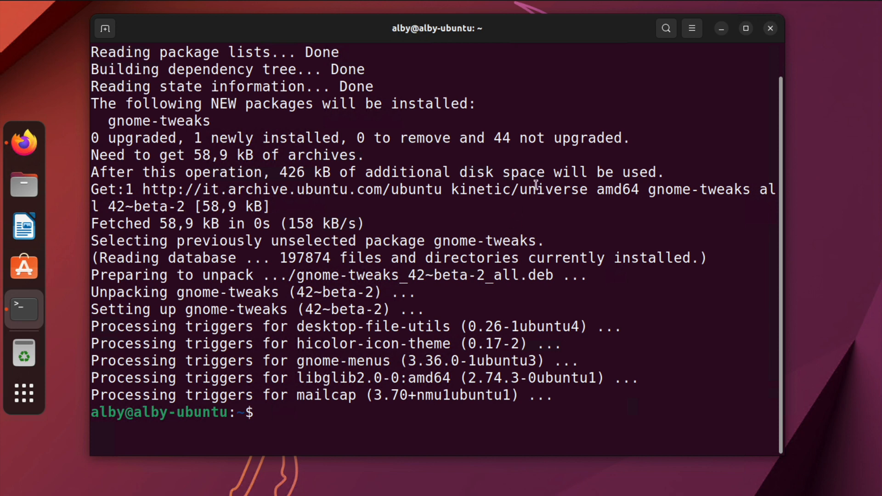
- Clear the terminal and launch the Tweaks application from the application search
key("ctrl+l")
key("super+a")
type("twel")
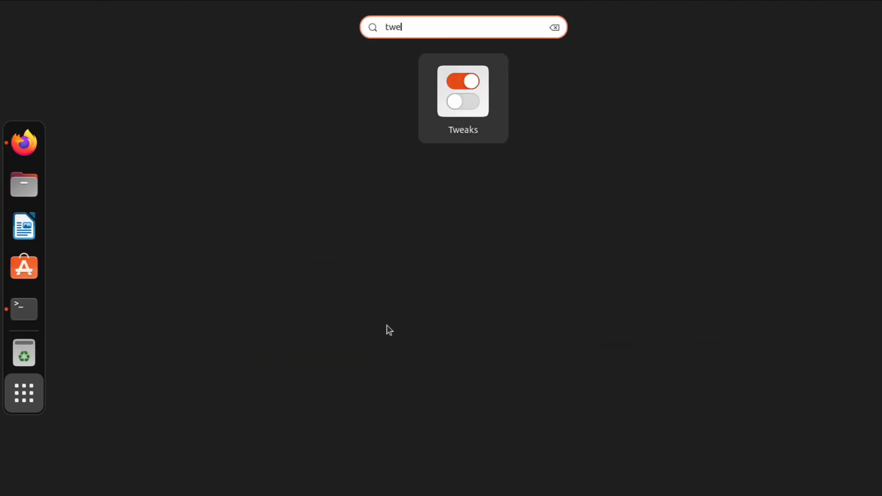
left_click(460, 106)
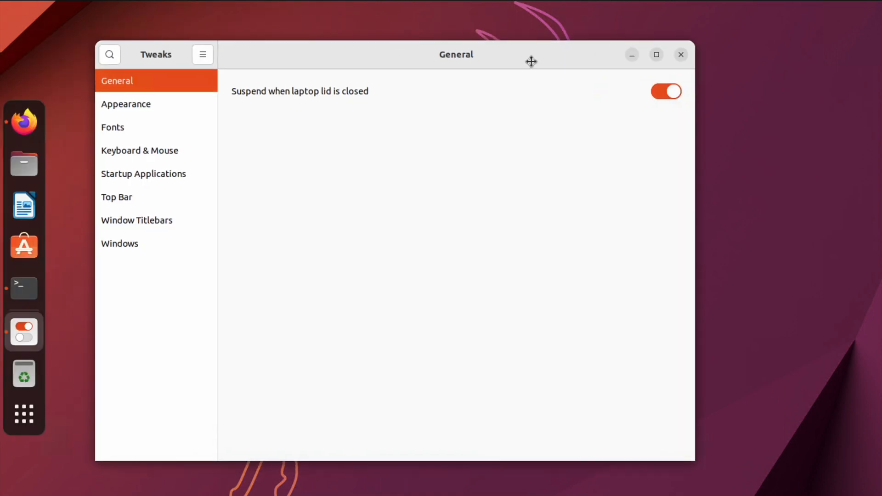
- Browse the Appearance section's theme options for cursor and icons without changing them
left_click(164, 104)
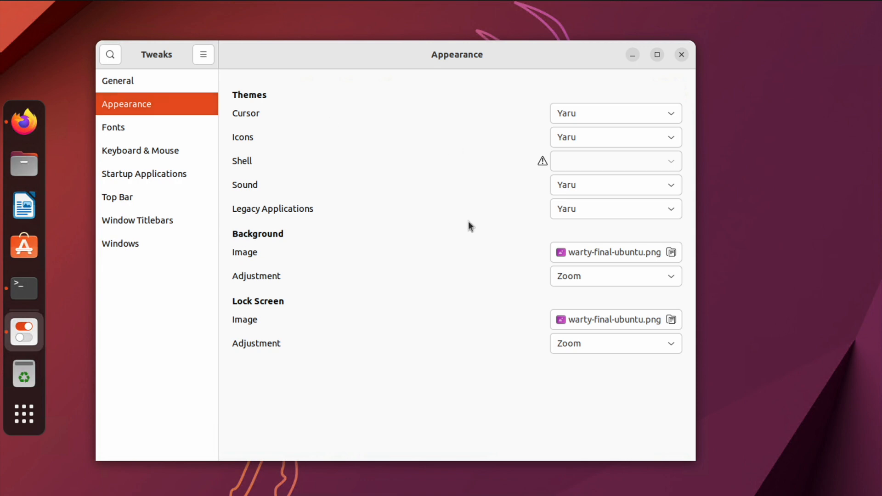
left_click(616, 116)
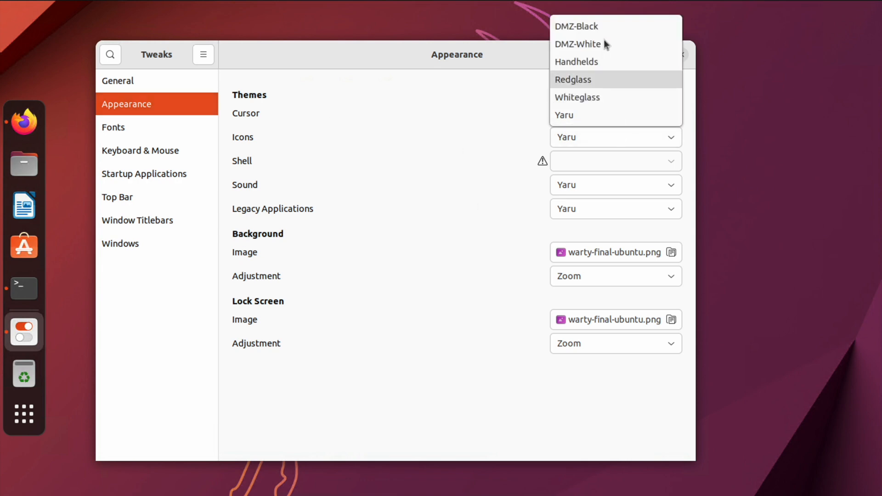
left_click(425, 130)
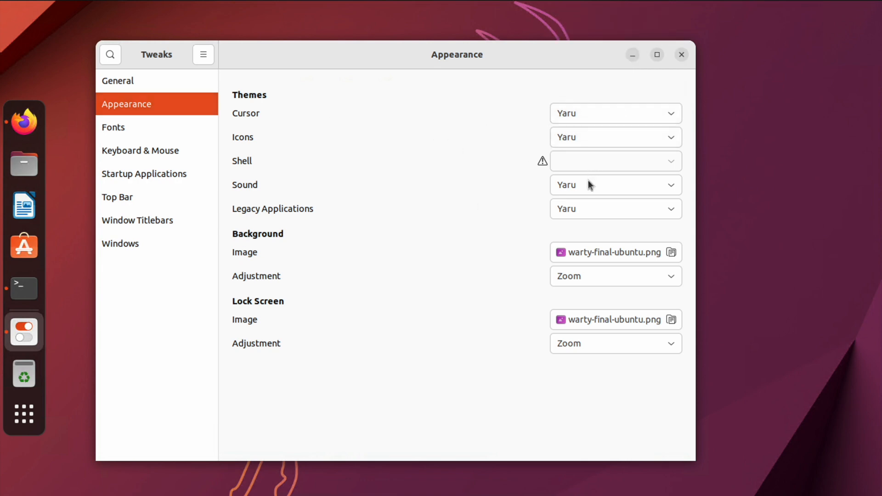
left_click(637, 142)
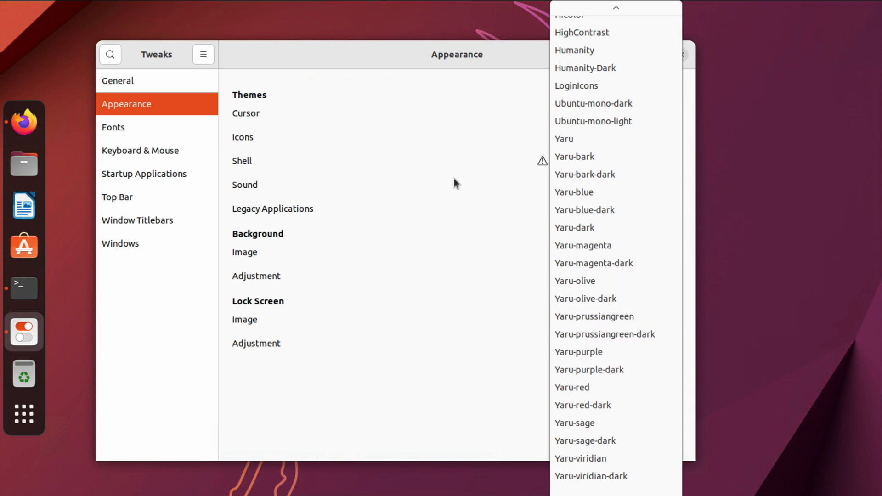
left_click(450, 159)
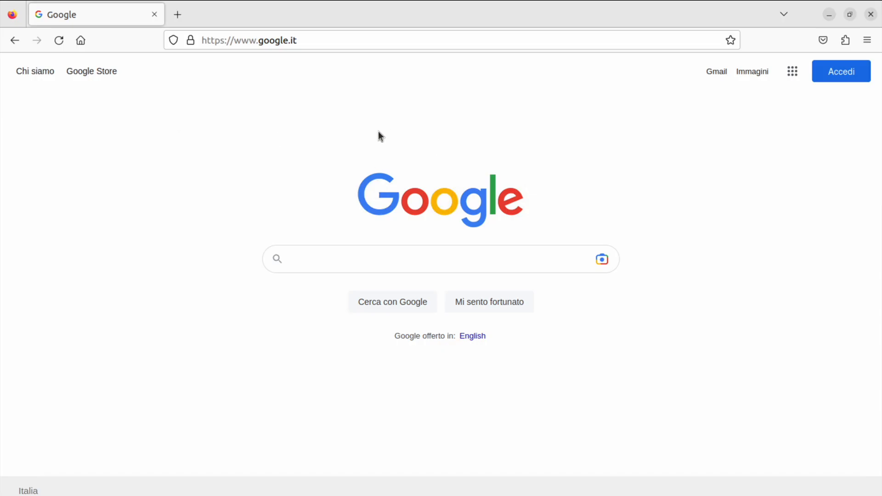
- Open gnome-look.org in the browser
left_click(370, 42)
type("gnome-look.org/")
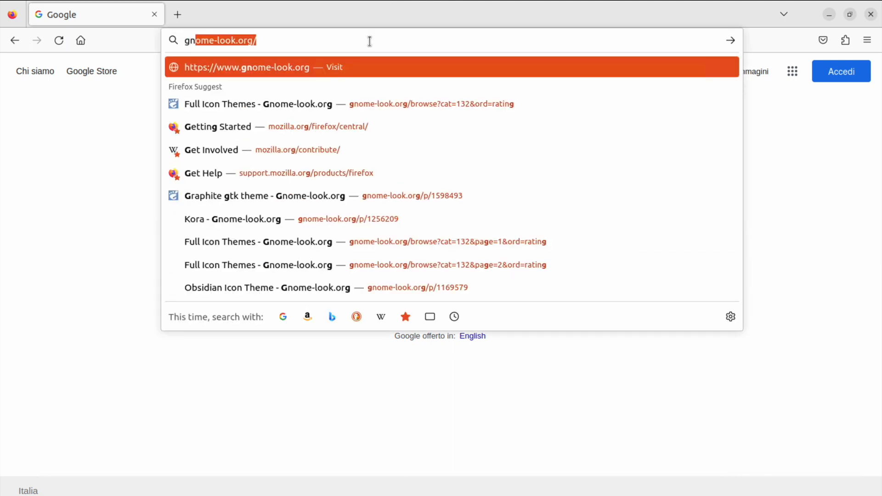
key("Return")
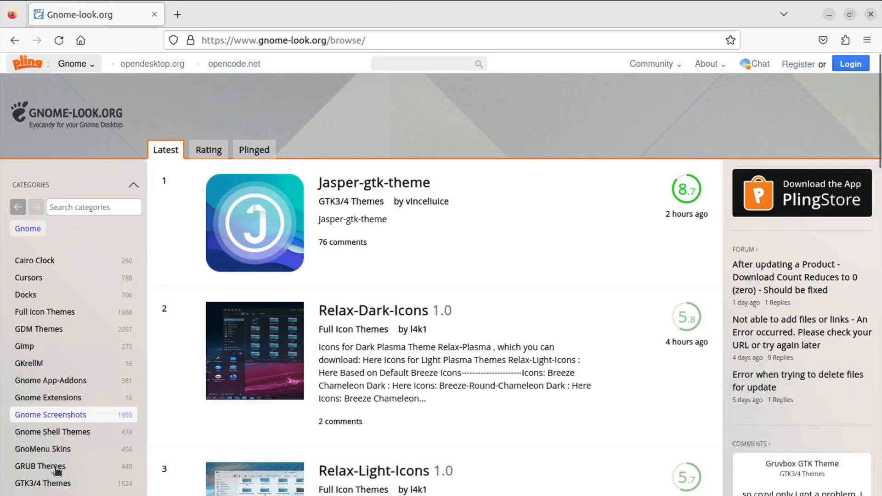
- Browse the GTK3/4 Themes category sorted by rating and open the Nordic theme page
left_click(54, 483)
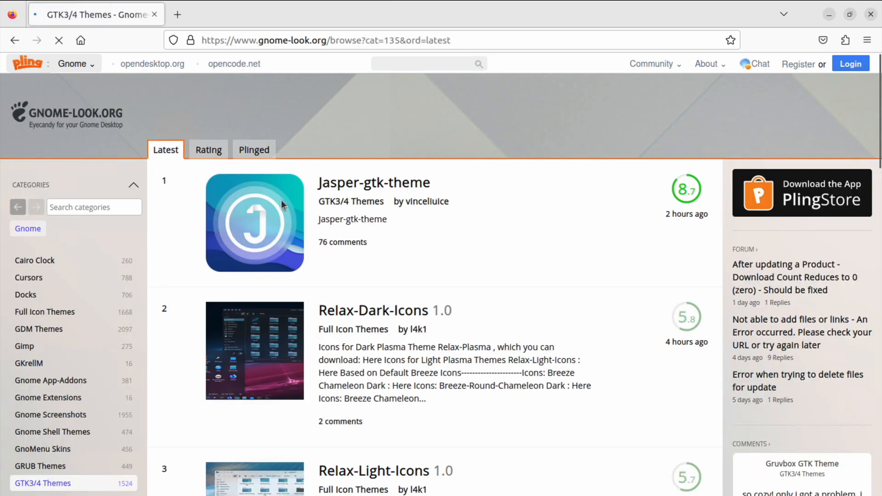
left_click(220, 155)
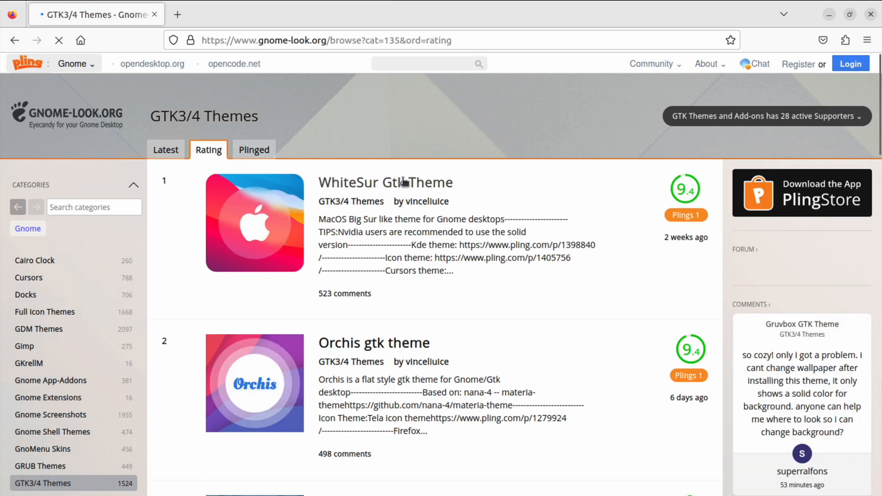
scroll(352, 417, "down", 10)
left_click(338, 419)
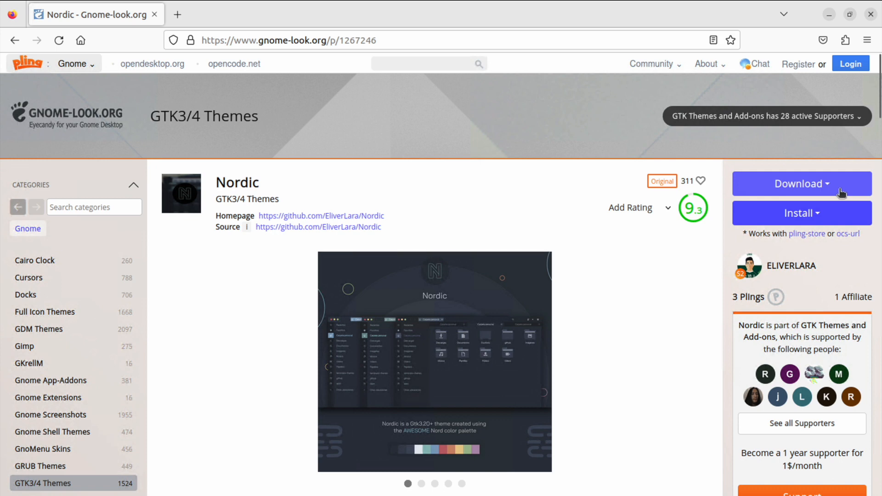
- Download the Nordic.tarxz variant of the Nordic theme
left_click(841, 193)
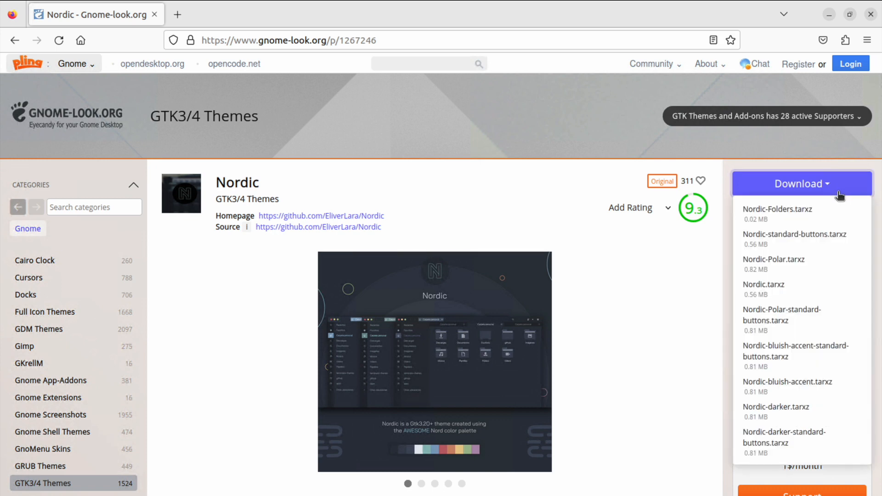
left_click(789, 286)
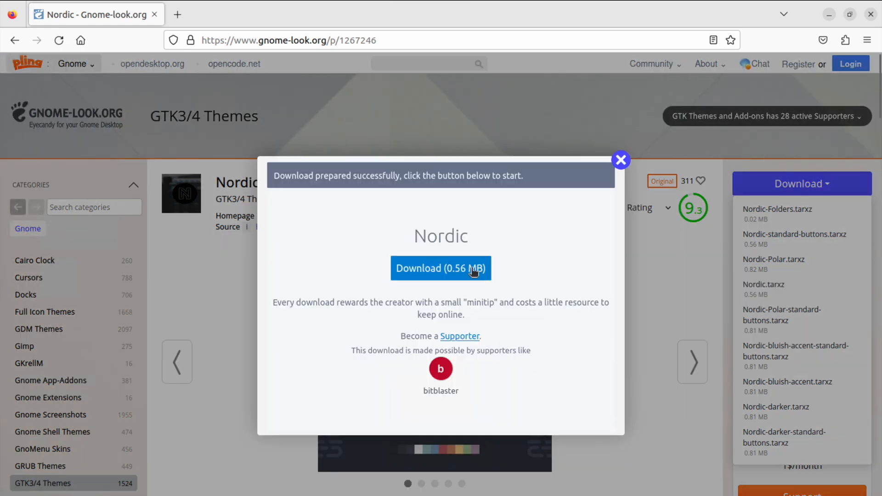
left_click(436, 268)
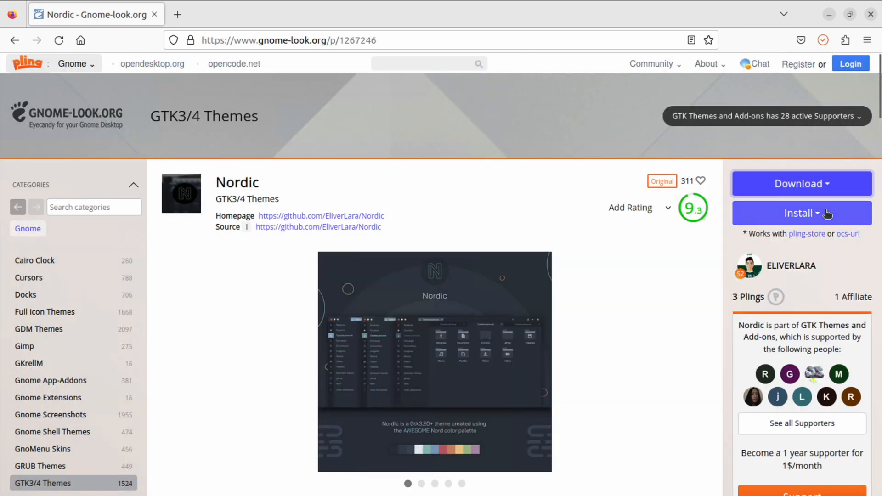
left_click(828, 212)
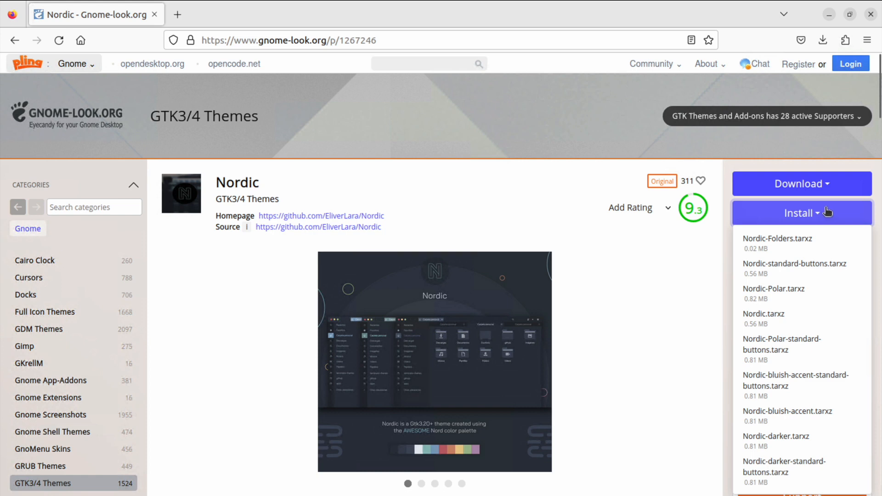
left_click(693, 152)
- Open the downloaded Nordic.tar.xz in its folder and extract it there
left_click(823, 39)
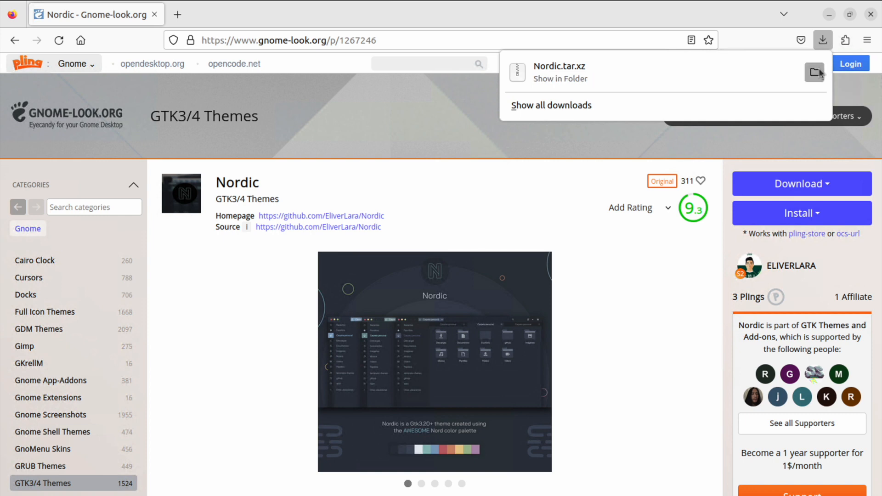
left_click(818, 68)
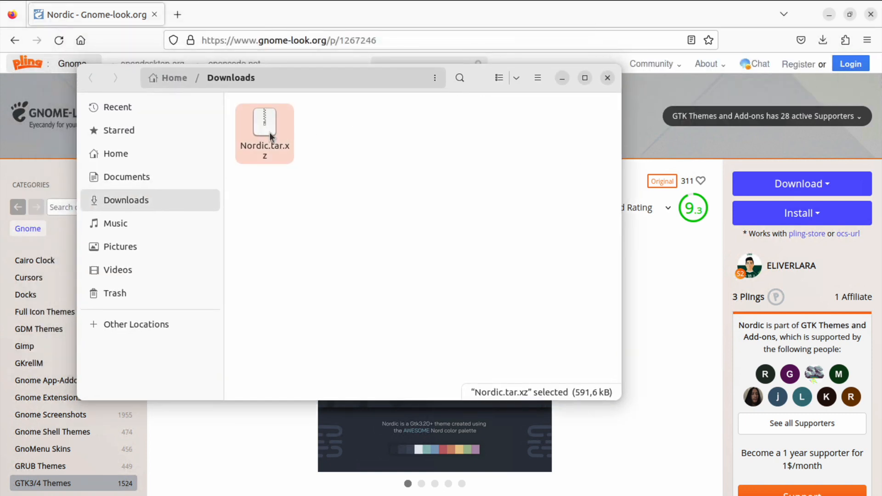
right_click(269, 132)
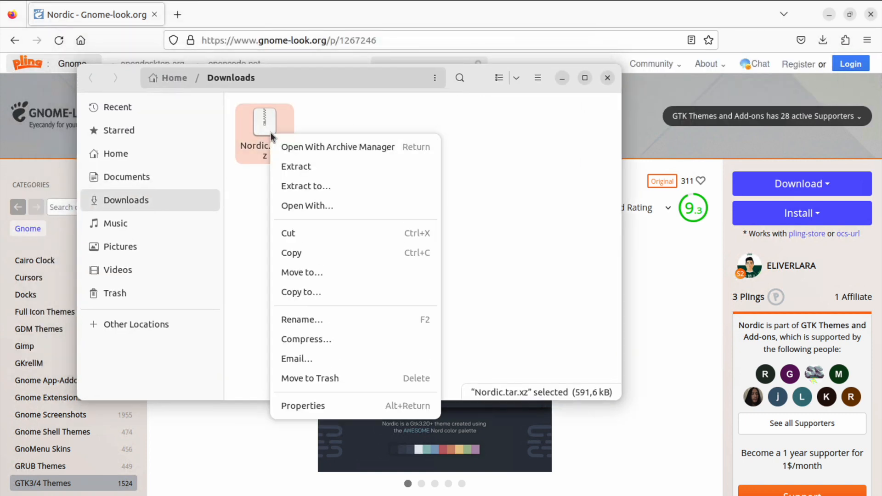
left_click(300, 169)
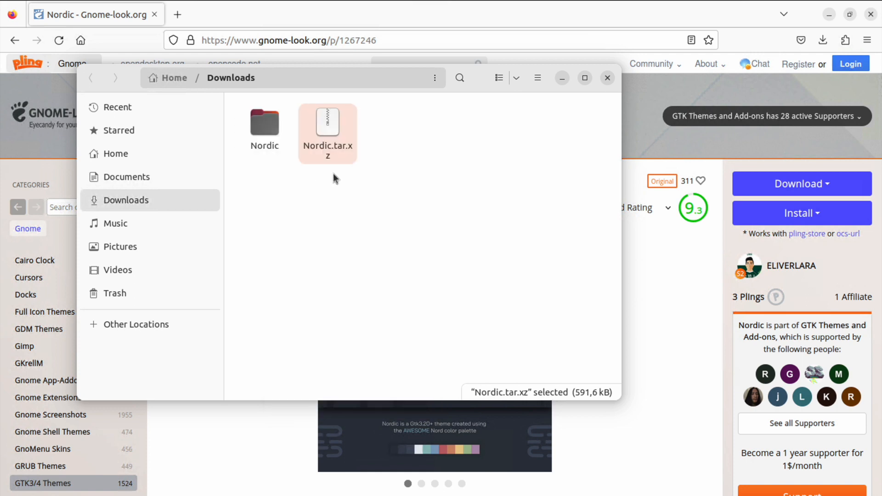
- Inspect the contents of the extracted Nordic folder and its inner Nordic theme folder
double_click(277, 128)
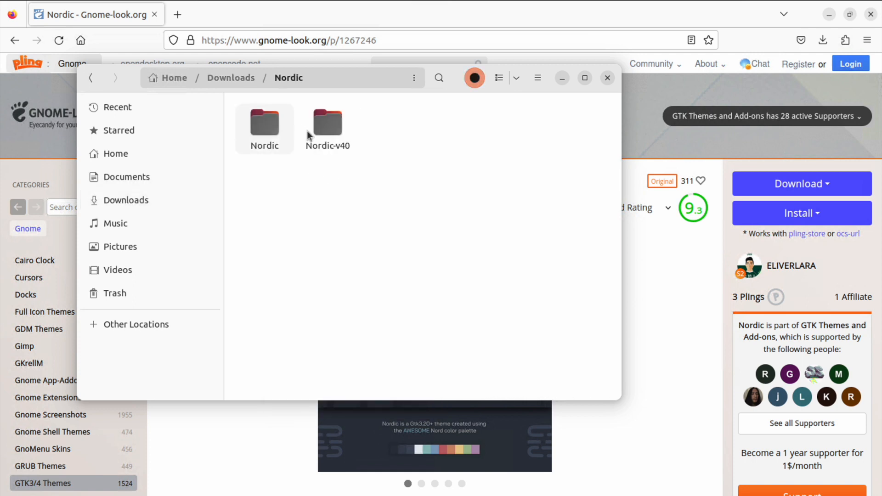
double_click(262, 126)
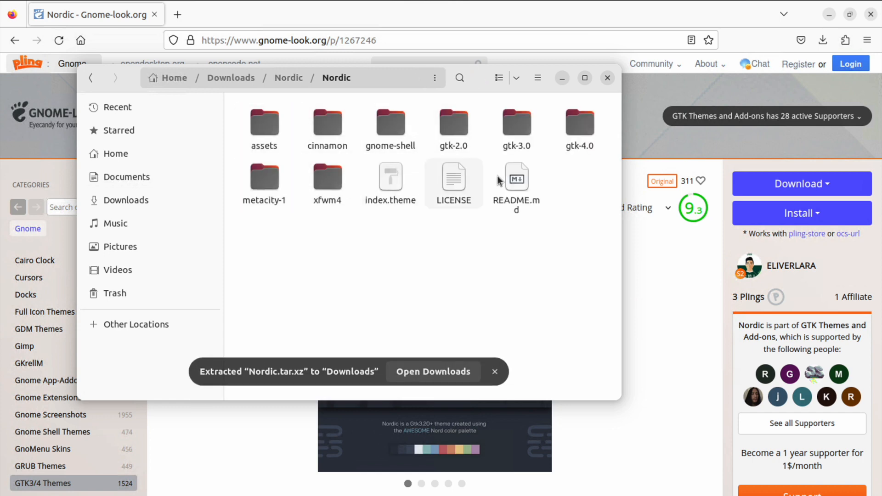
left_click(92, 83)
left_click(336, 207)
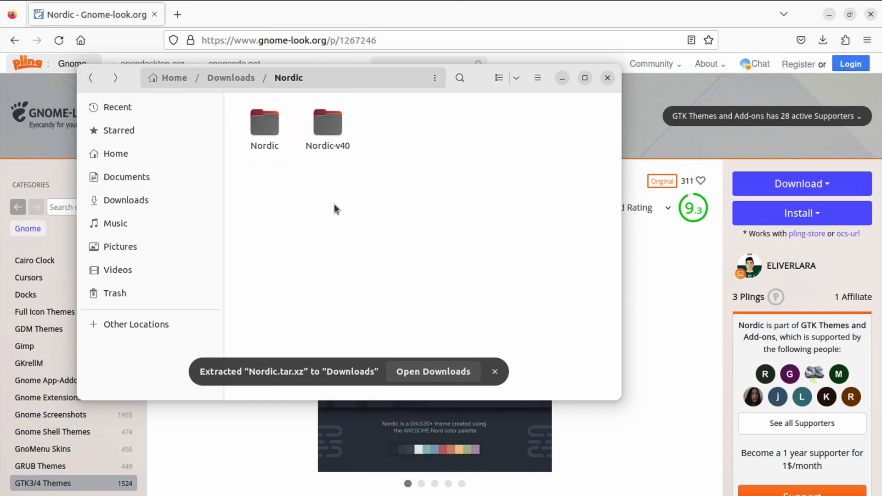
- Go to the Home folder, minimize the browser, and show hidden files
left_click(177, 82)
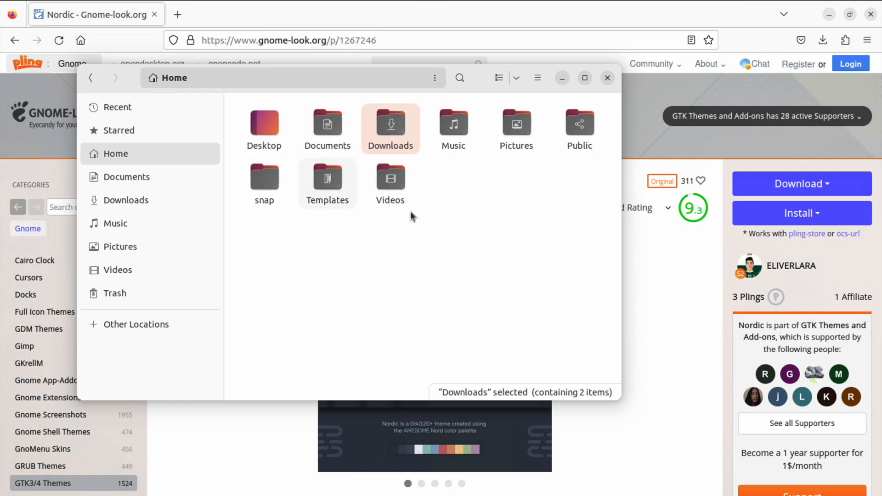
left_click(538, 79)
key("Escape")
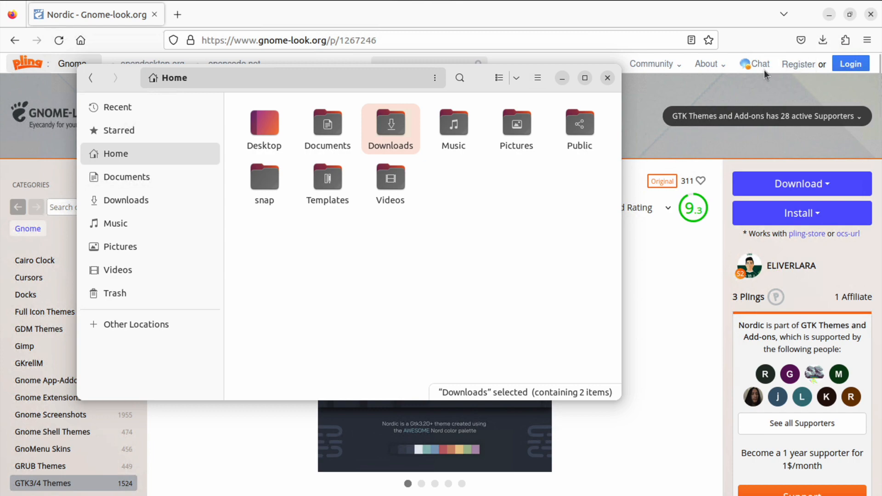
left_click(831, 17)
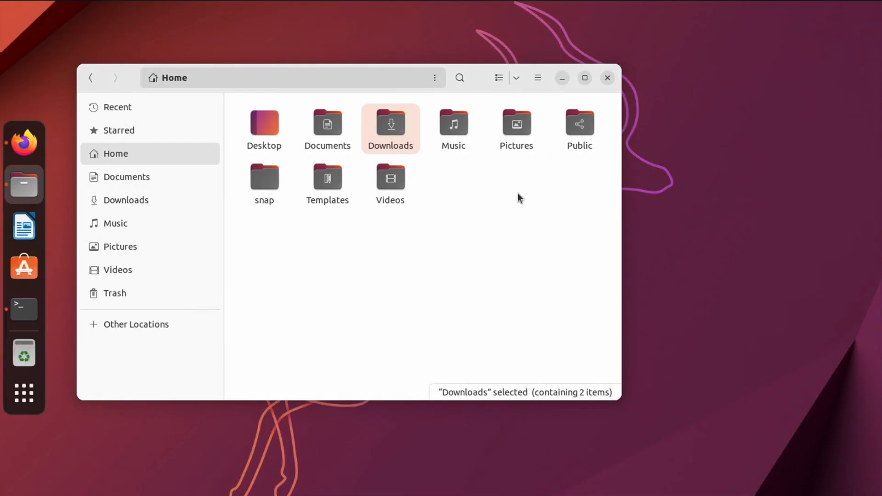
left_click(540, 78)
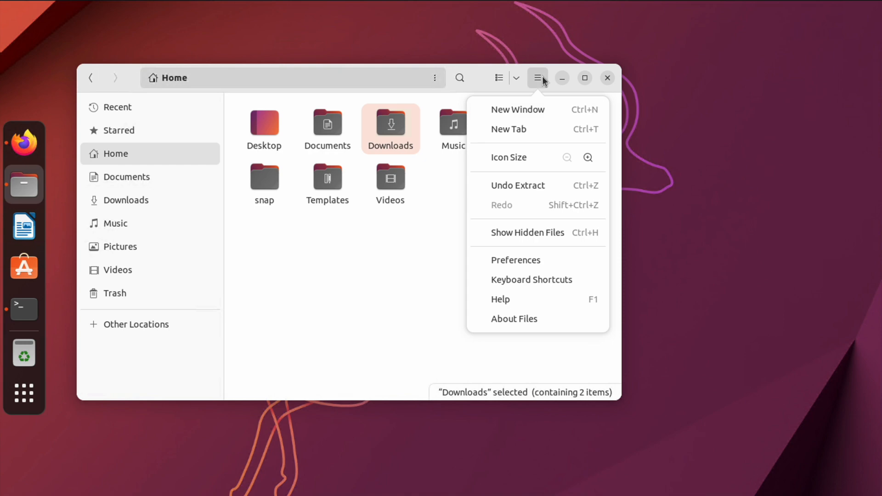
left_click(513, 232)
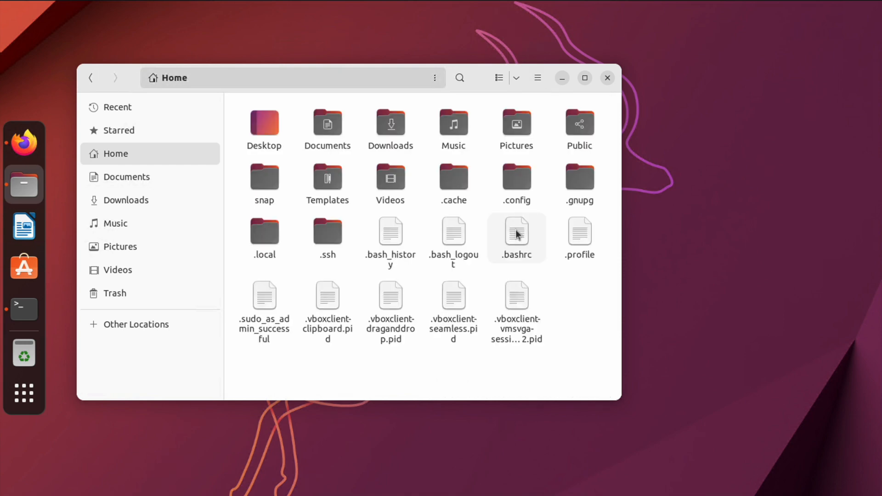
- Create a new folder named .themes in the Home folder
right_click(431, 370)
left_click(461, 383)
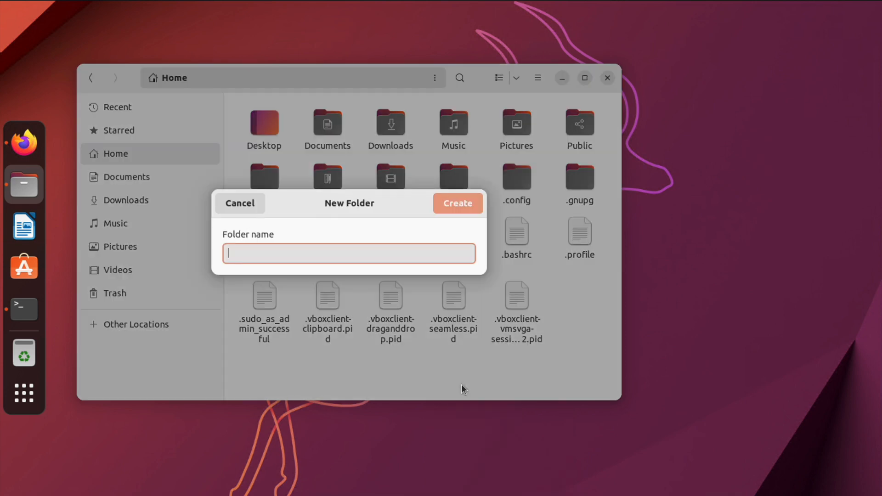
type(".themes")
left_click(457, 197)
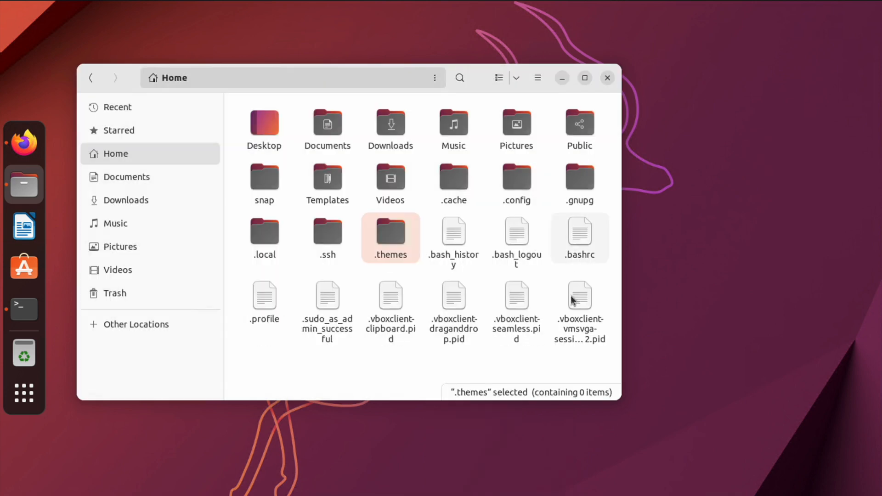
- Open the Nordic folder inside Downloads and copy the extracted Nordic-v40 theme folder
double_click(389, 134)
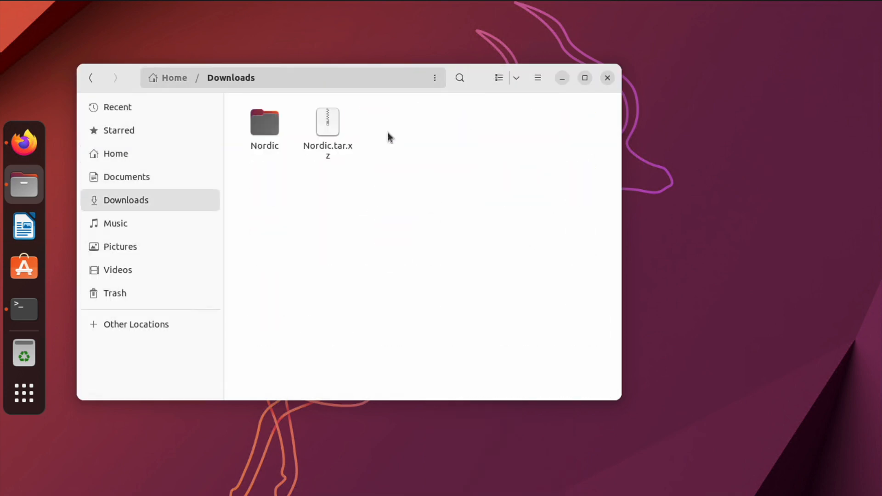
double_click(270, 130)
left_click(271, 127)
left_click(320, 123)
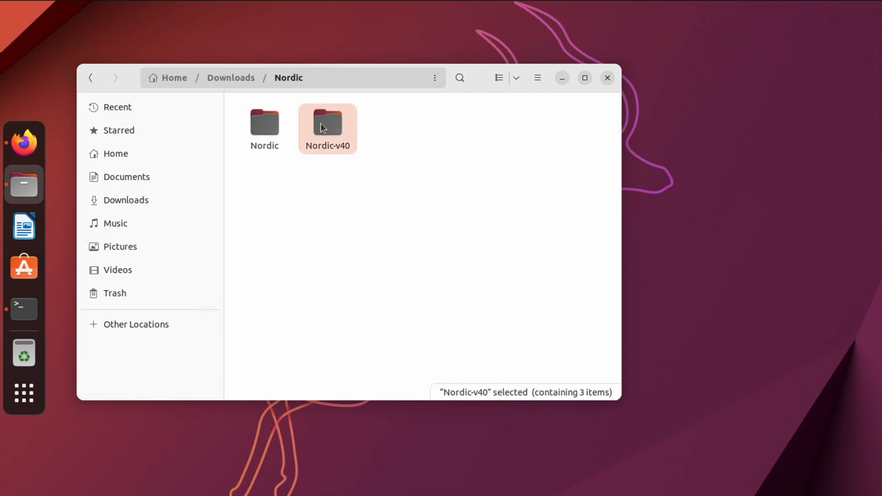
right_click(323, 128)
left_click(350, 184)
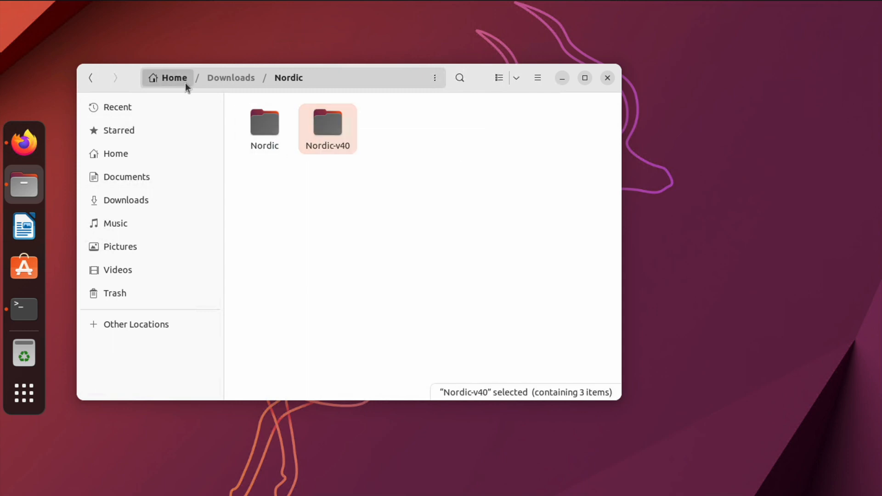
- Paste the Nordic-v40 folder into the .themes folder in Home
left_click(184, 81)
double_click(392, 234)
right_click(397, 230)
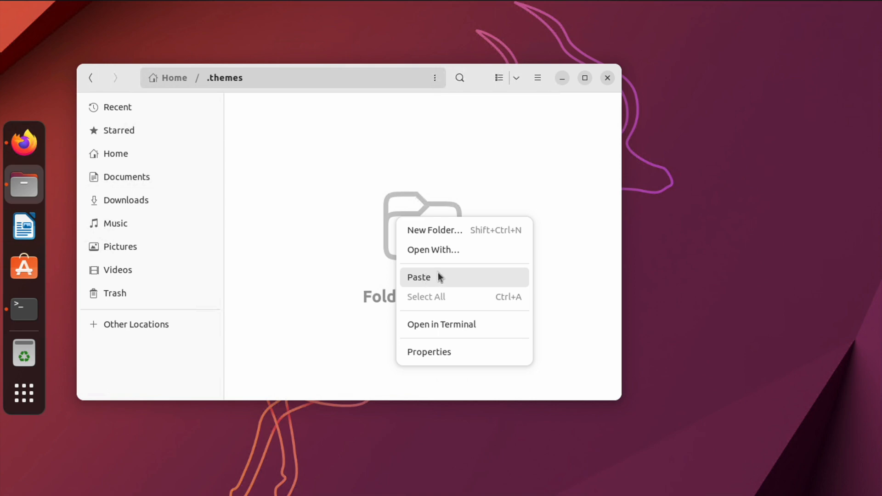
left_click(475, 278)
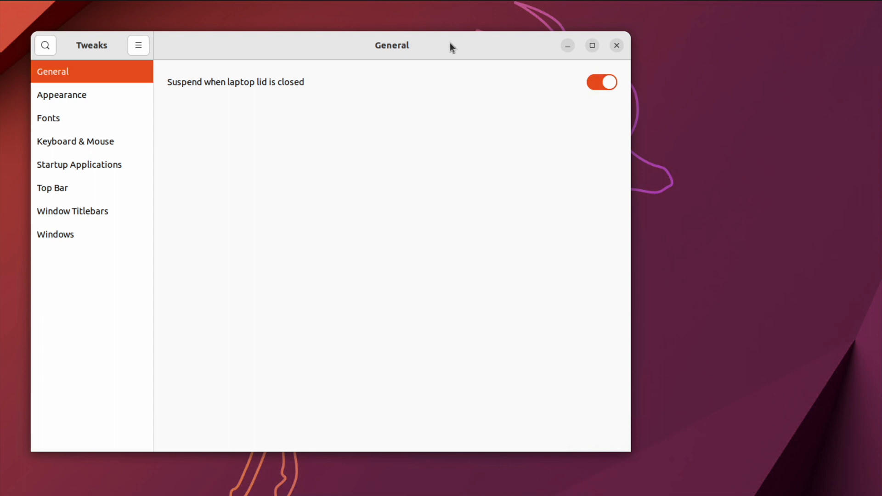
- Examine the Cursor, Icons and Legacy Applications theme choices in Tweaks' Appearance section, then close Tweaks
left_click_drag(450, 43, 456, 43)
left_click(117, 96)
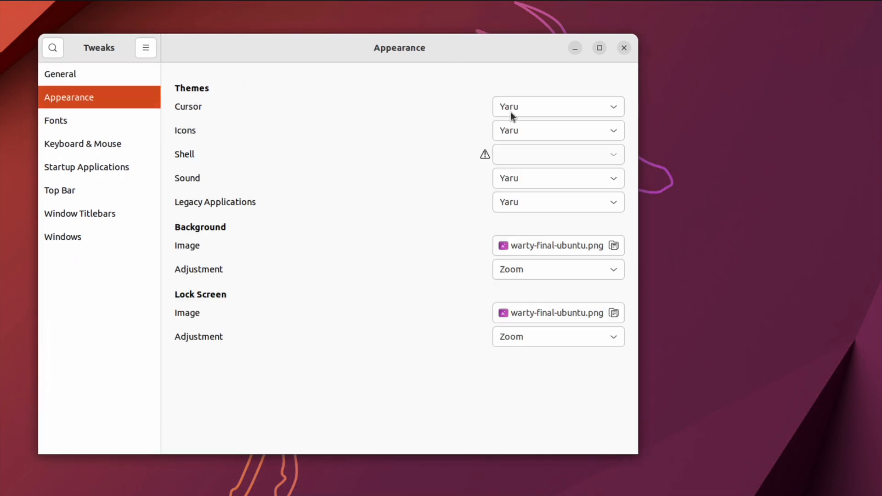
left_click(534, 102)
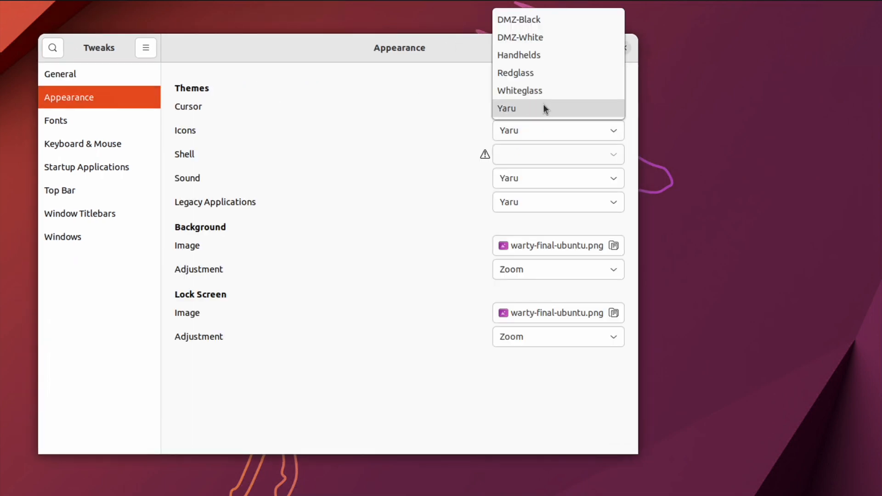
left_click(513, 136)
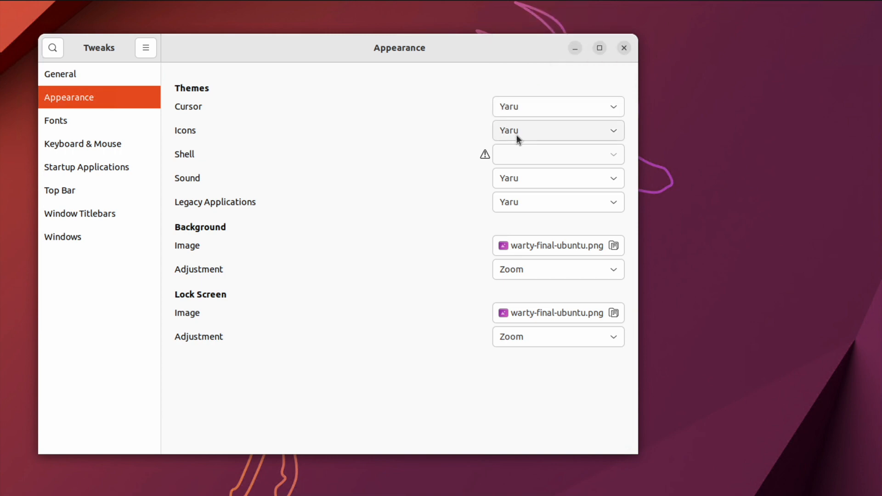
left_click(516, 134)
left_click(410, 119)
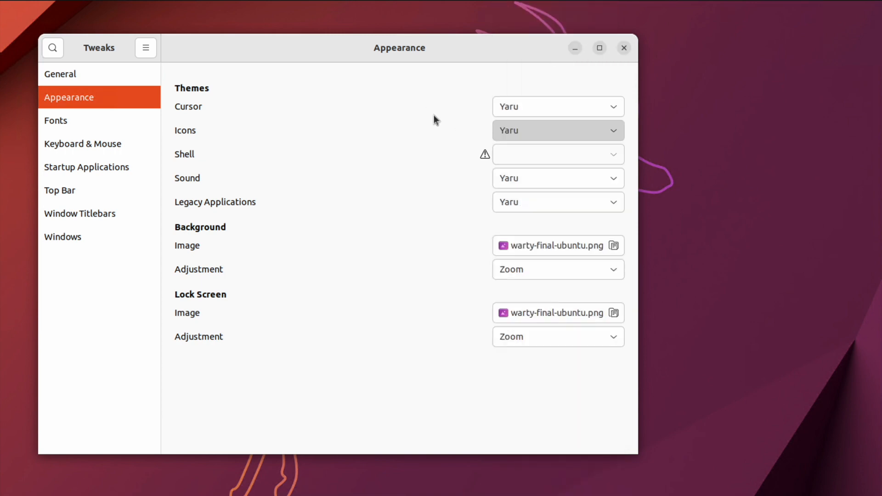
left_click(518, 202)
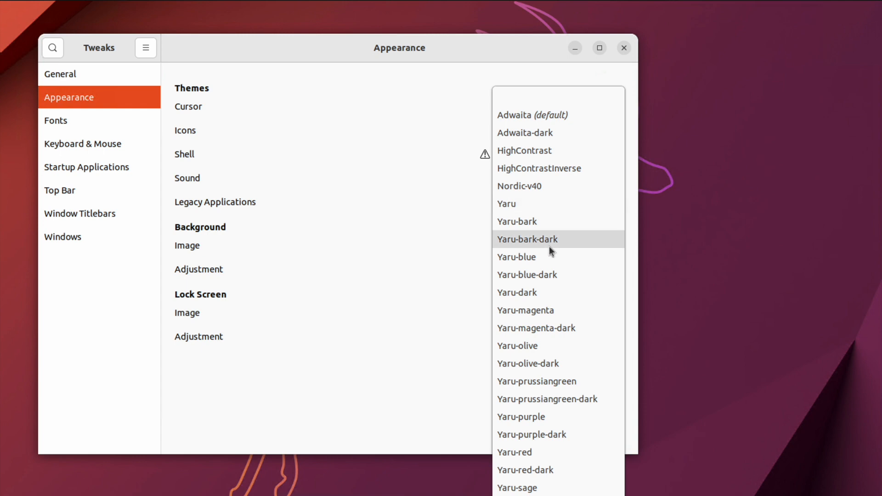
left_click(443, 181)
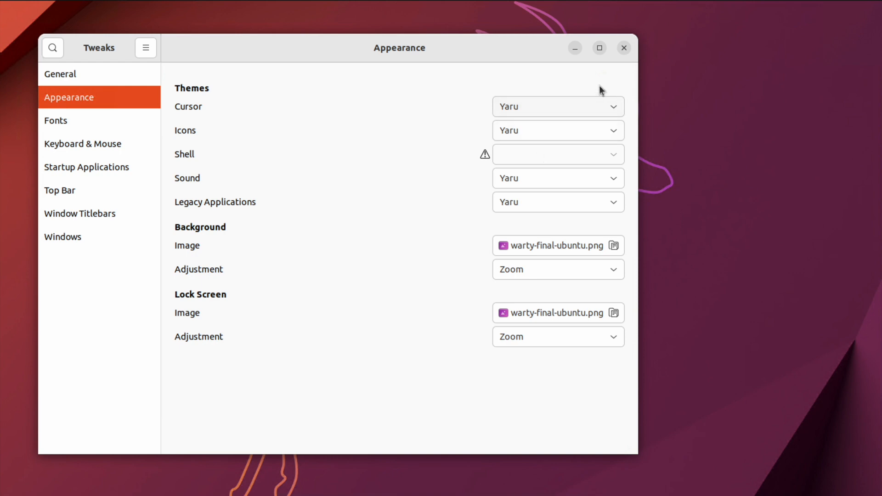
left_click(624, 48)
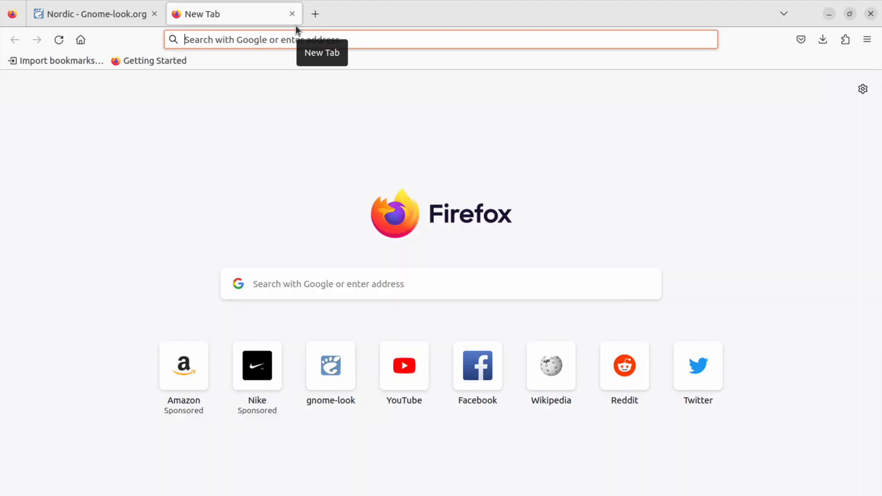
- Open extensions.gnome.org in the new browser tab
type("https://exte")
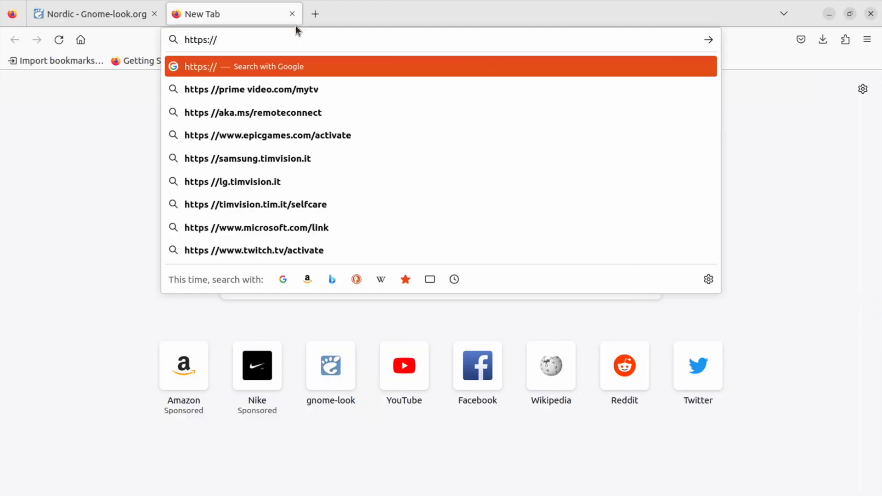
type("nsions.gnome.org")
key("Return")
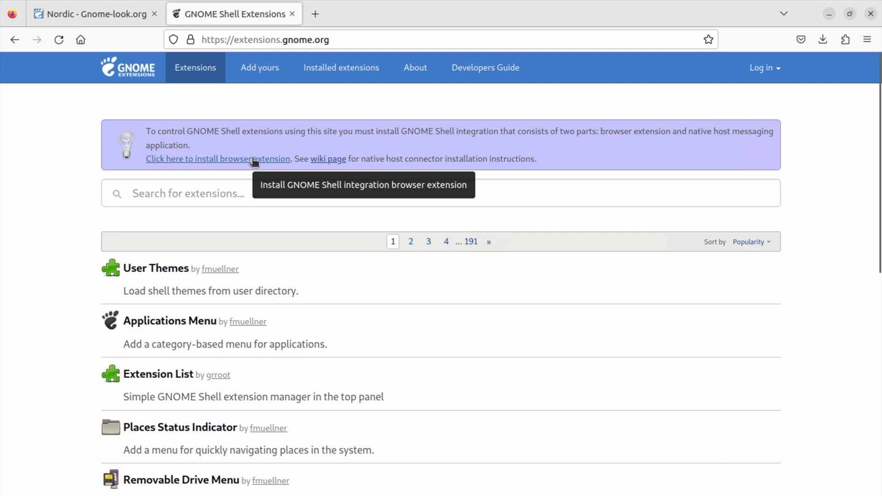
- Install and add the GNOME Shell integration browser extension from the site's banner link
left_click(257, 158)
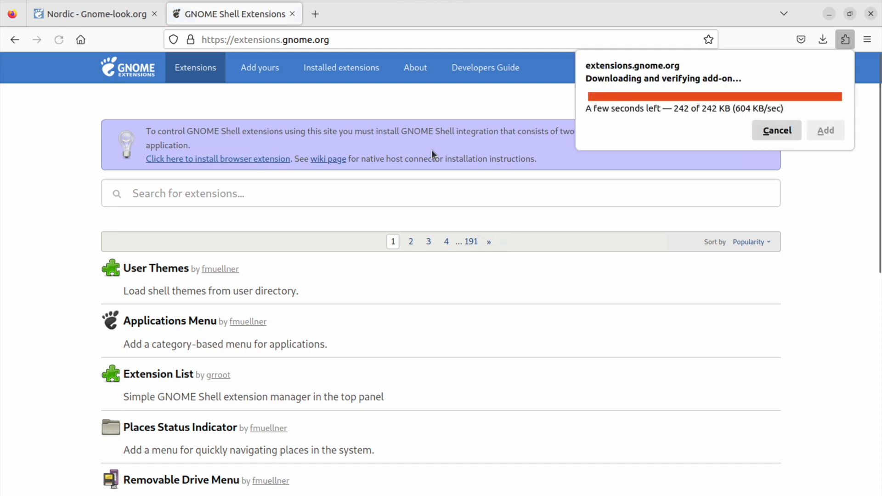
left_click(707, 140)
left_click(775, 148)
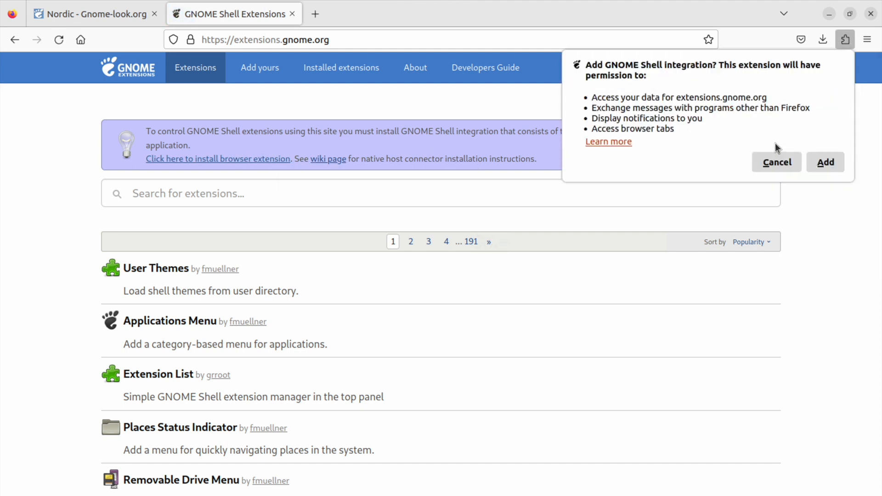
left_click(834, 164)
left_click(479, 322)
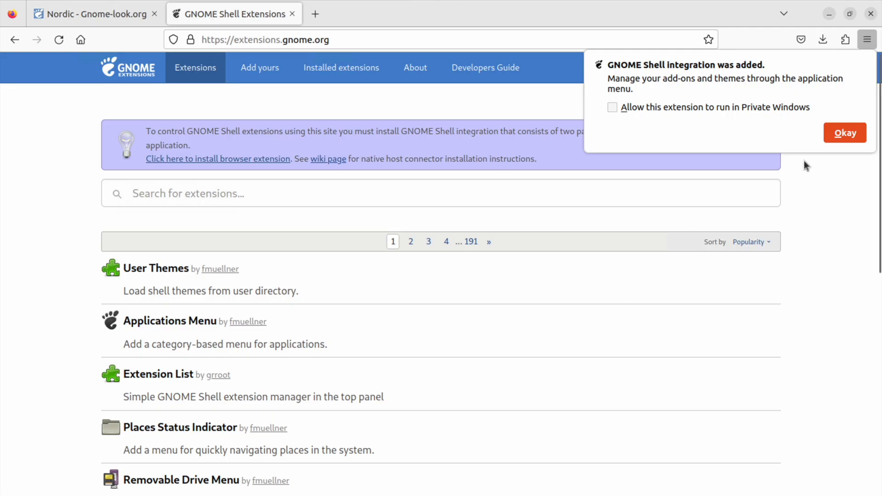
left_click(848, 136)
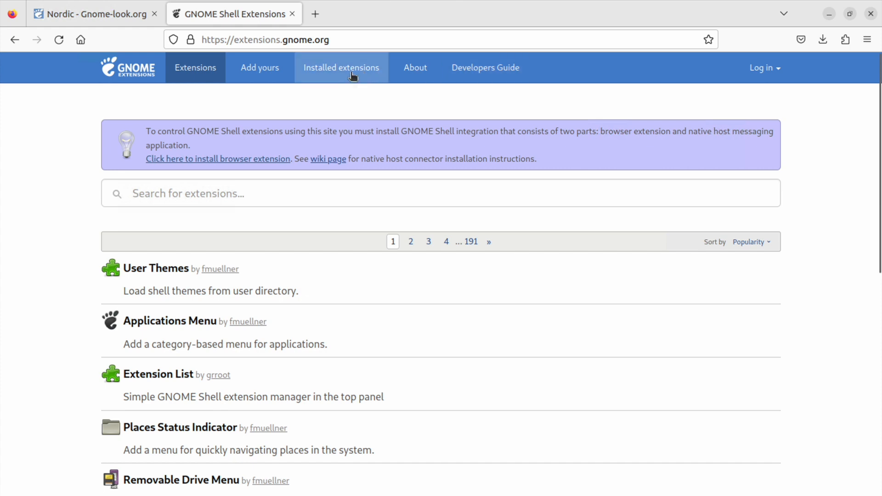
- Reload the extensions site and open the User Themes extension page
key("F5")
left_click(169, 255)
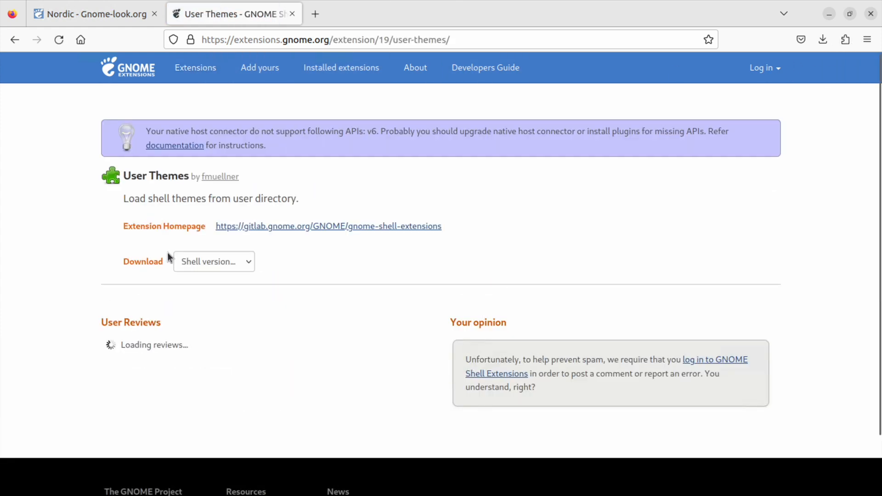
left_click(735, 178)
left_click(517, 301)
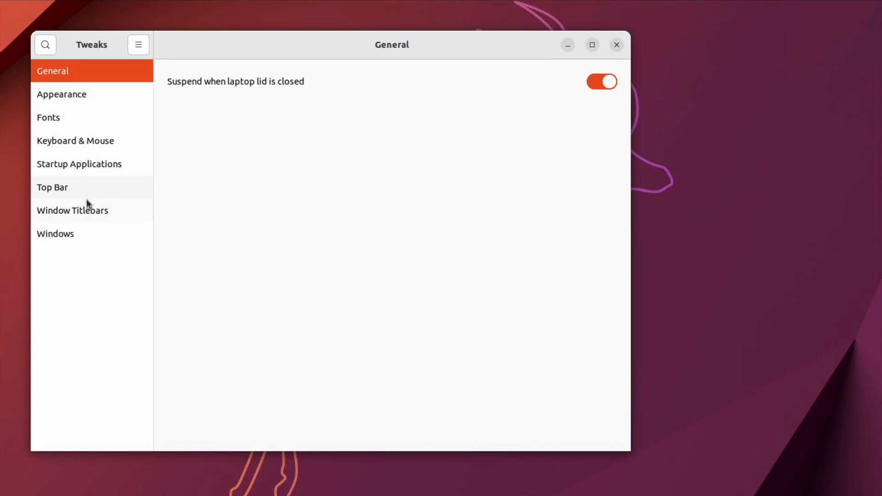
- Close Tweaks and relaunch it by searching for tweak in the applications overview
left_click(71, 241)
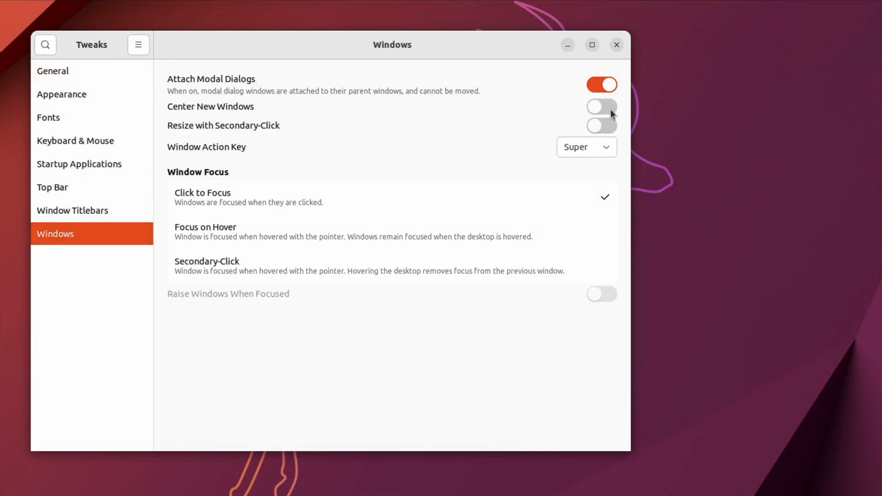
left_click(616, 46)
left_click(28, 397)
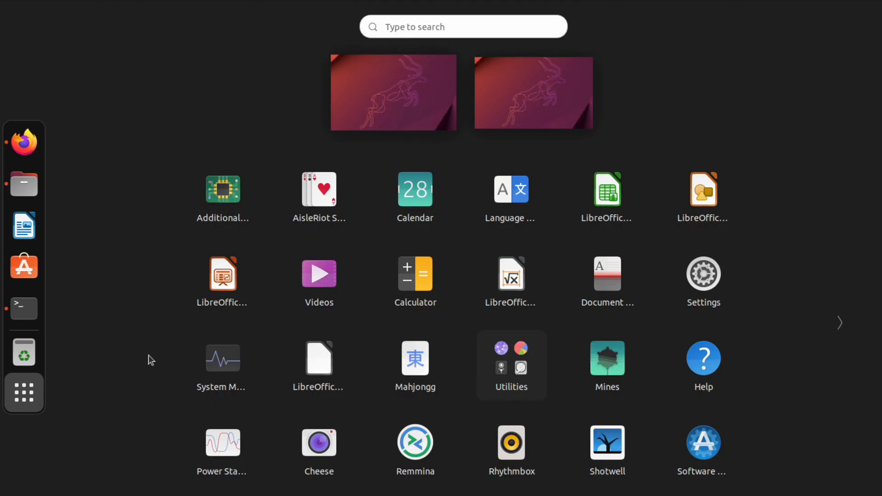
type("tweak")
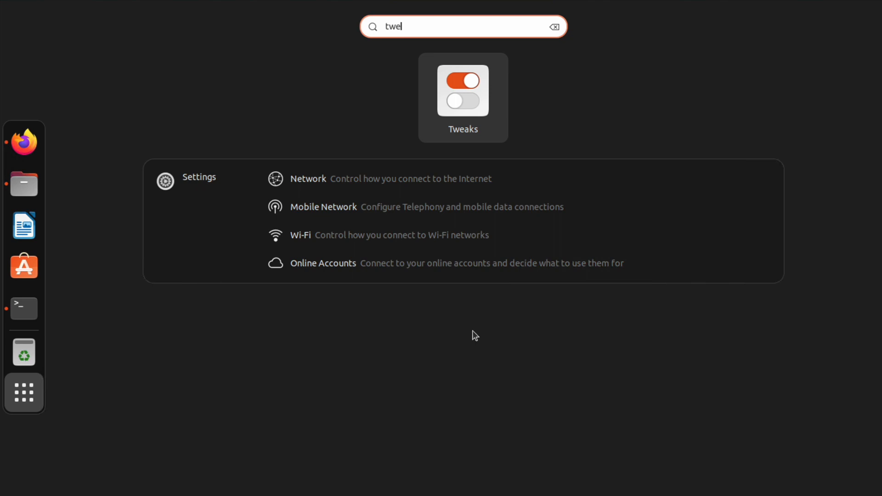
left_click(476, 106)
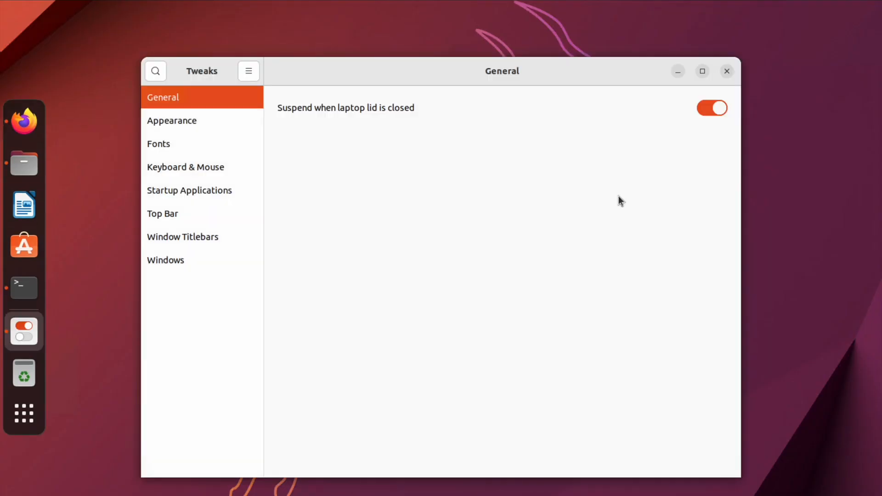
- Set the Shell theme to Nordic-v40 in the Appearance section
left_click(177, 120)
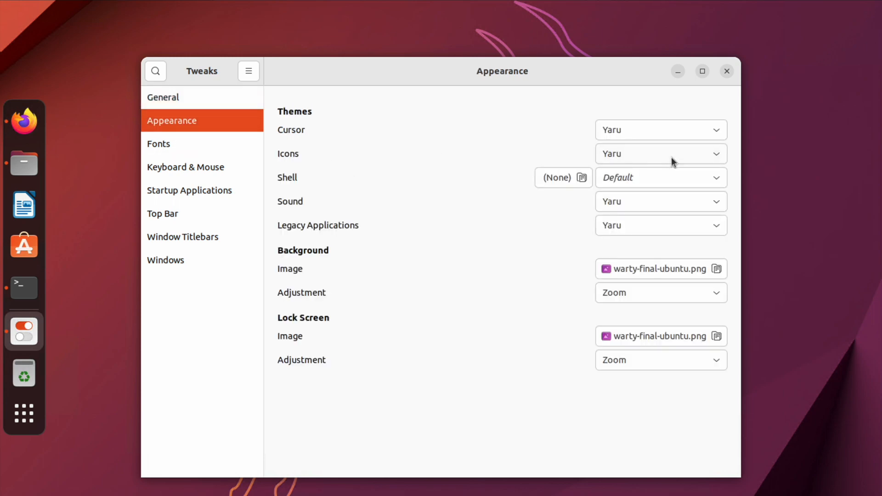
left_click(667, 177)
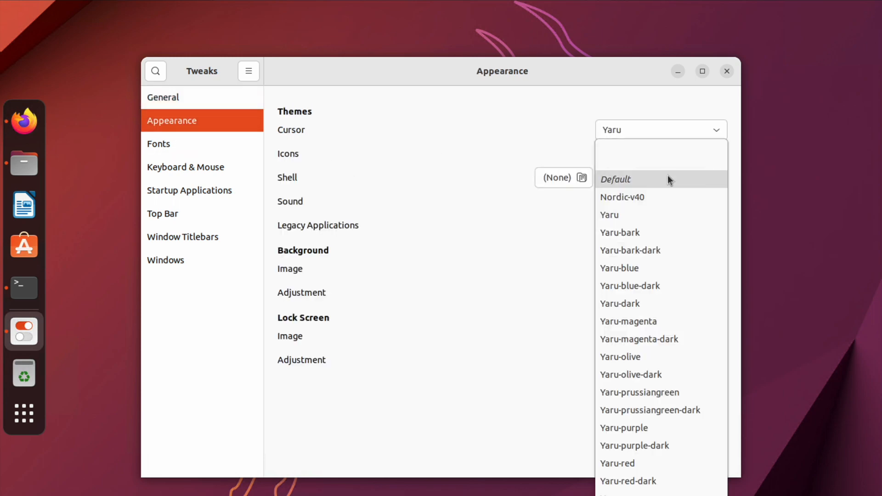
left_click(651, 198)
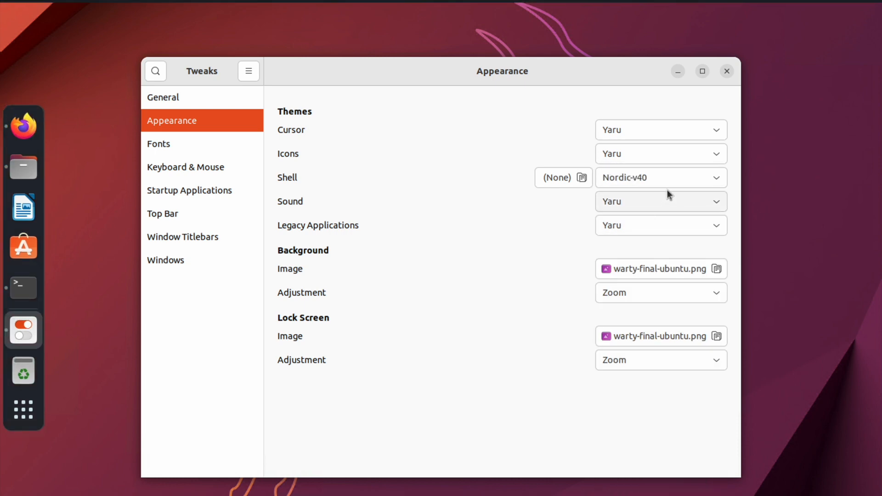
- Set the Legacy Applications theme to Nordic-v40 and close Tweaks
left_click(629, 224)
left_click(636, 209)
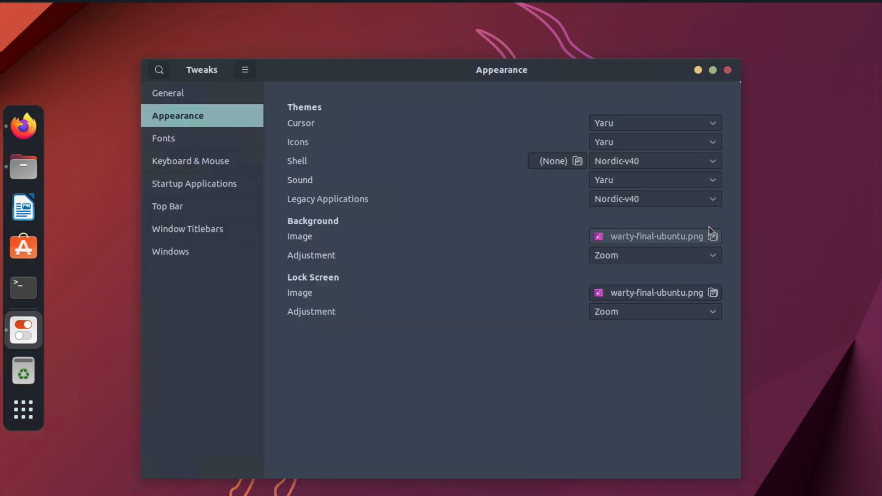
left_click(728, 70)
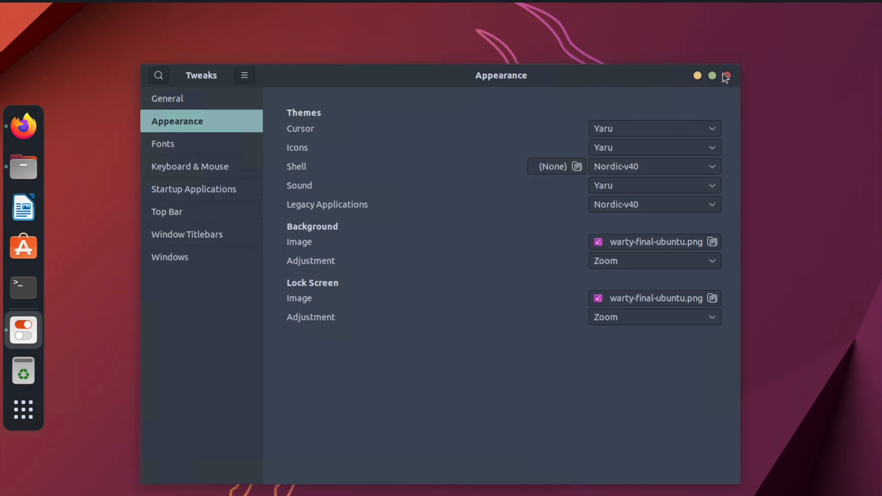
left_click(726, 75)
- Open the terminal to view the applied theme, then close it
left_click(25, 308)
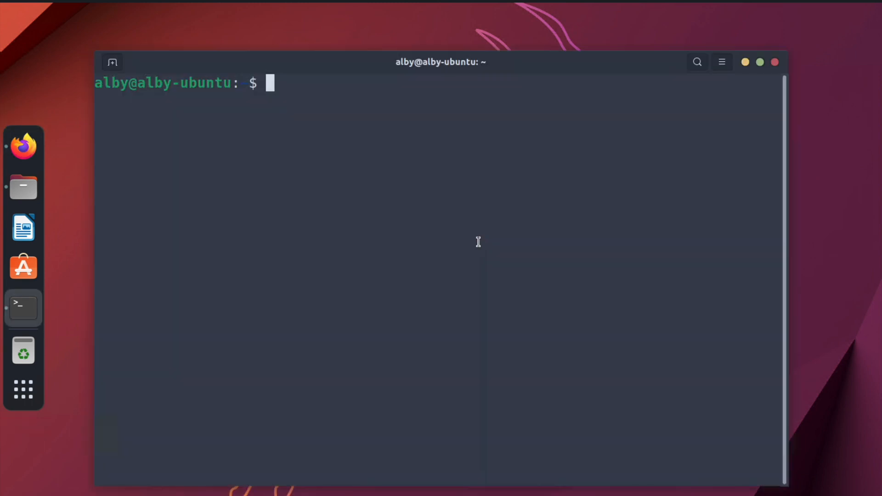
left_click(775, 63)
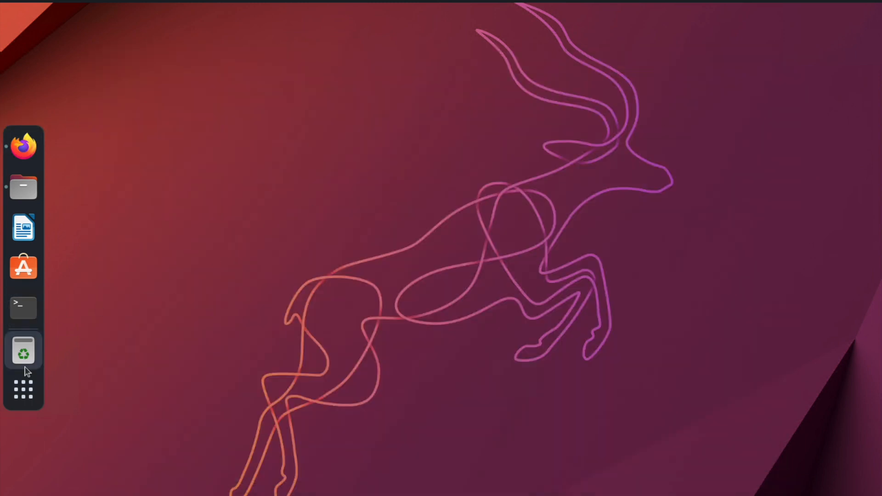
- Reopen Tweaks and open the background image chooser, selecting ubuntu-default-greyscale-wallpaper.png
left_click(25, 390)
type("tweaks")
left_click(460, 100)
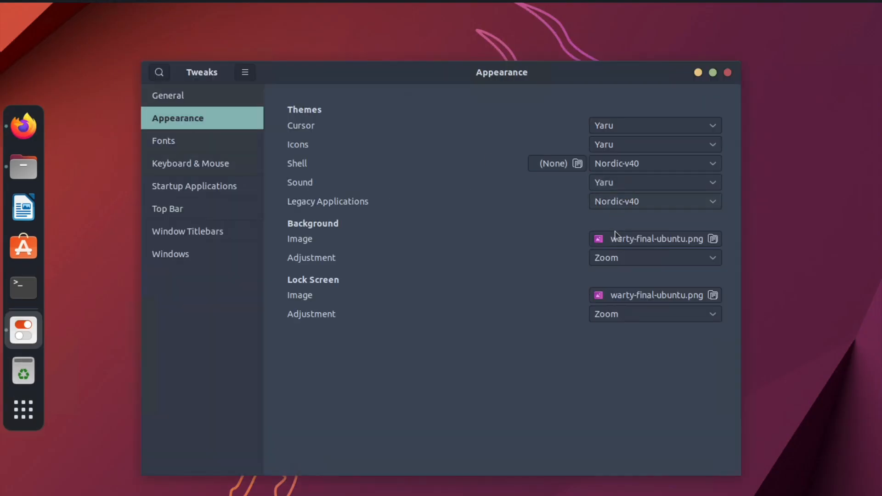
left_click(615, 238)
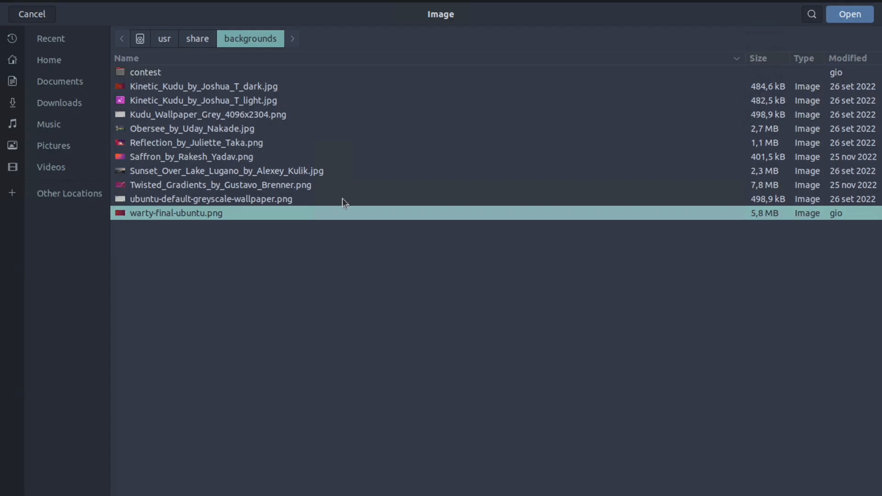
left_click(191, 200)
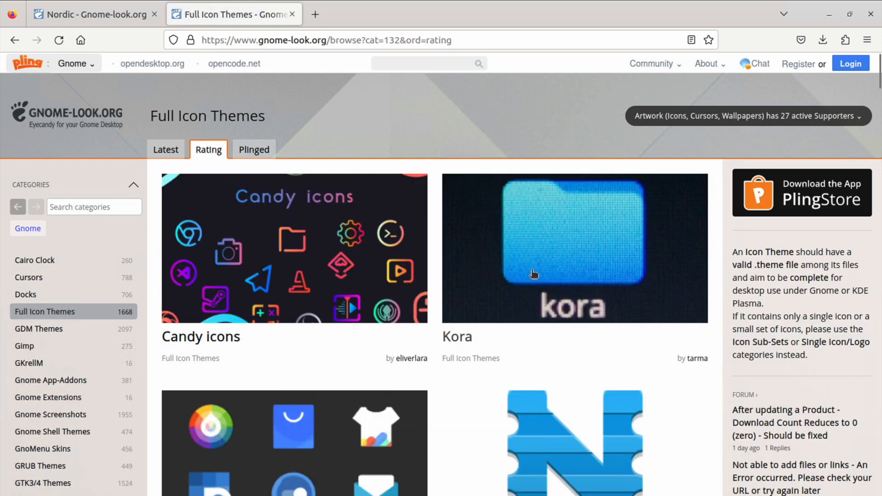
- Download the kora-1-5-7zip package from the Kora icon theme page on gnome-look.org
left_click(534, 271)
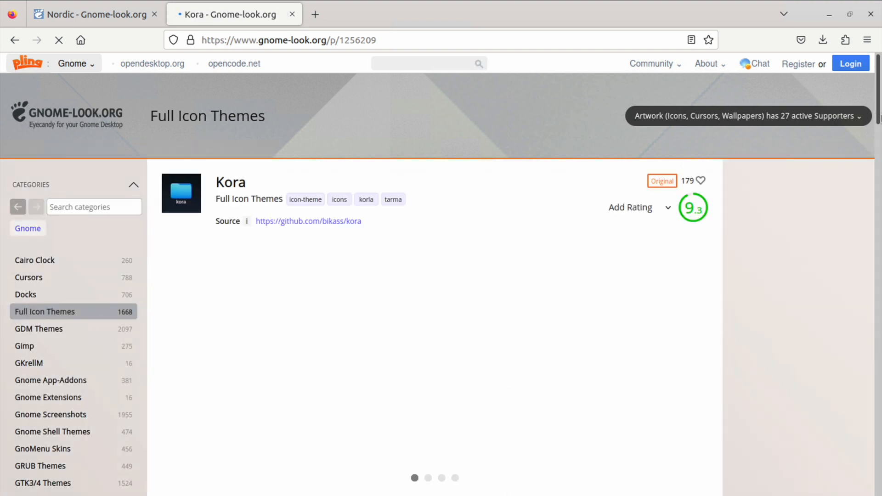
left_click(814, 186)
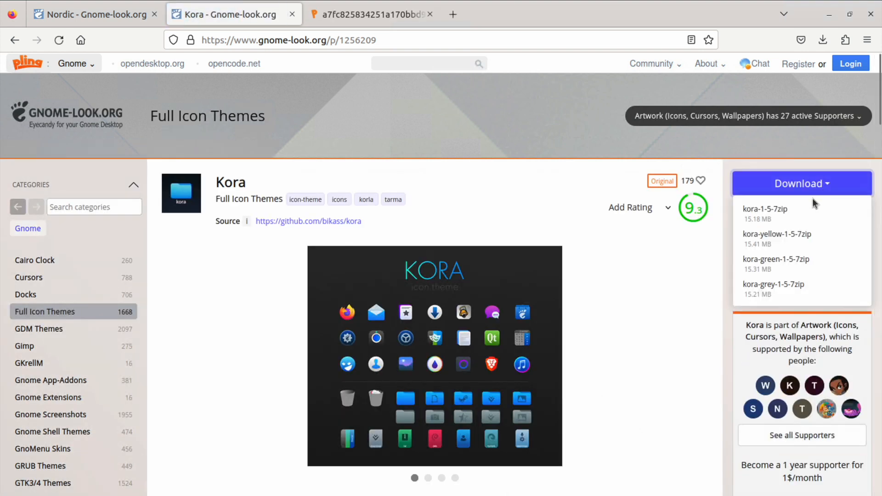
left_click(814, 209)
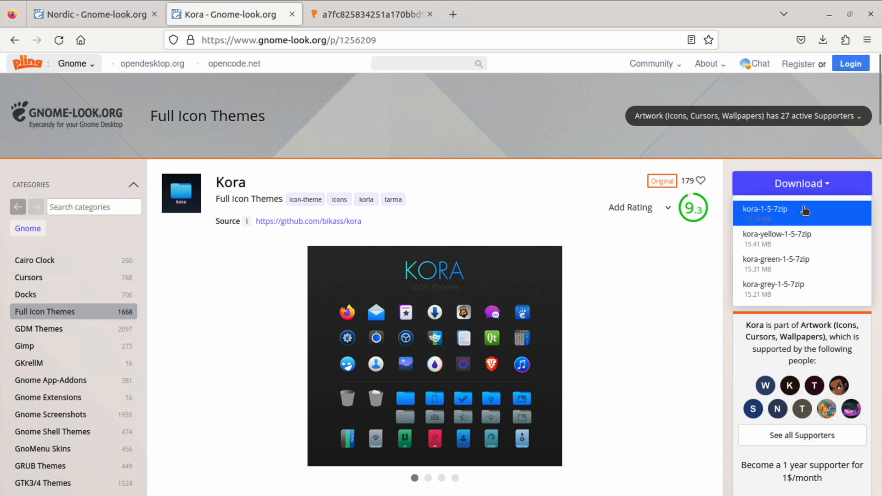
left_click(468, 268)
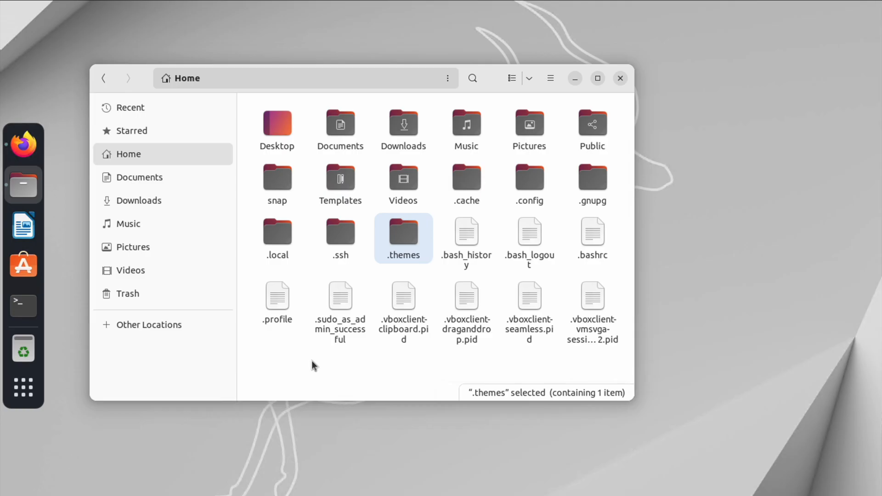
- Create a new folder named .icons in the home directory
right_click(343, 364)
left_click(352, 376)
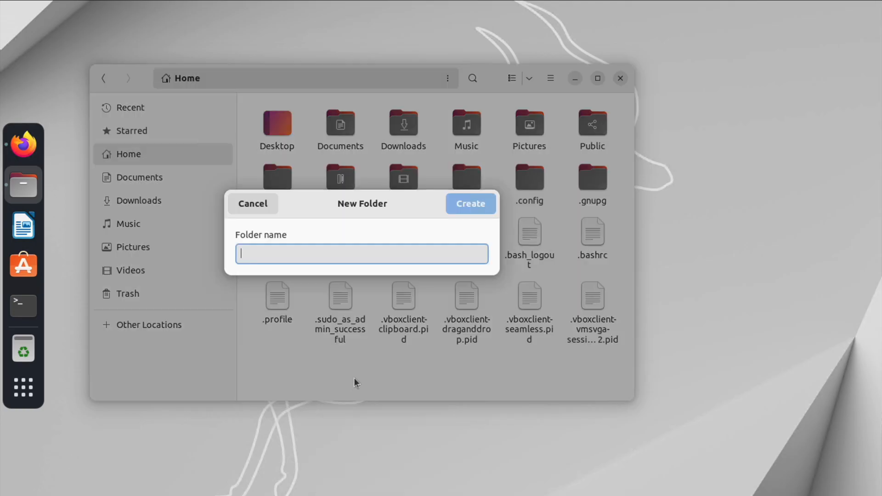
type(".icons")
key("Return")
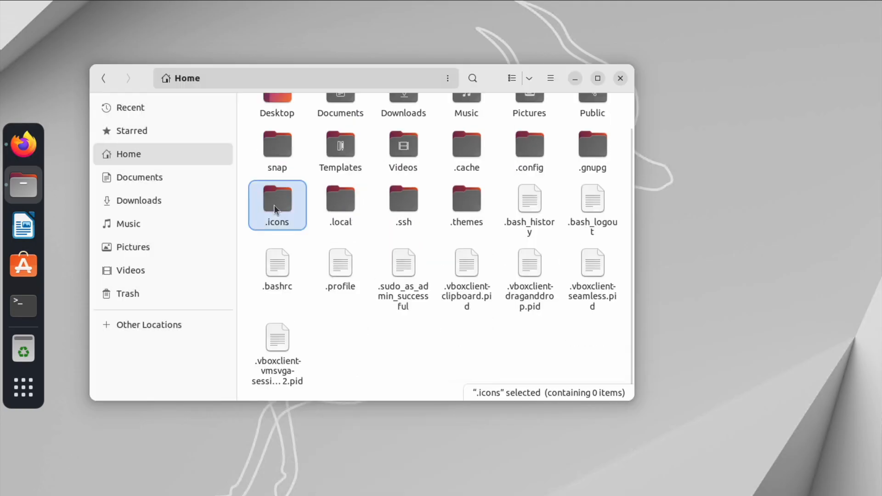
- Open the .icons folder and extract kora-1-5-7.zip in Downloads
double_click(281, 205)
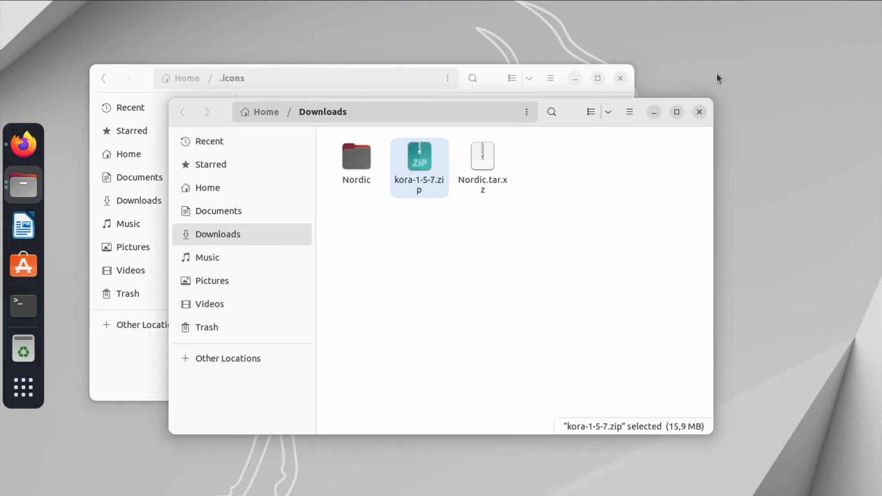
right_click(422, 165)
left_click(449, 197)
- Copy the kora folder from the extracted kora-1-5-7 folder into ~/.icons
double_click(350, 163)
right_click(351, 164)
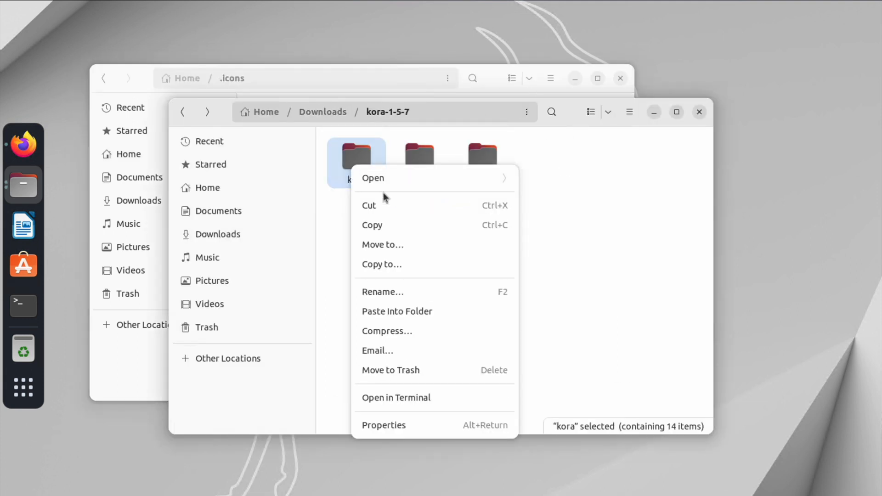
left_click(384, 224)
left_click(500, 81)
right_click(431, 211)
left_click(454, 267)
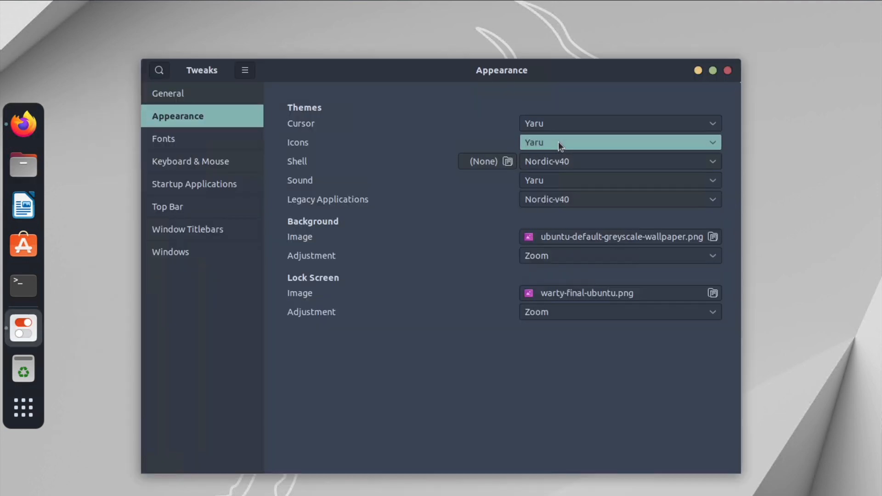
- Set the Icons theme to Kora in Tweaks' Appearance section
left_click(558, 142)
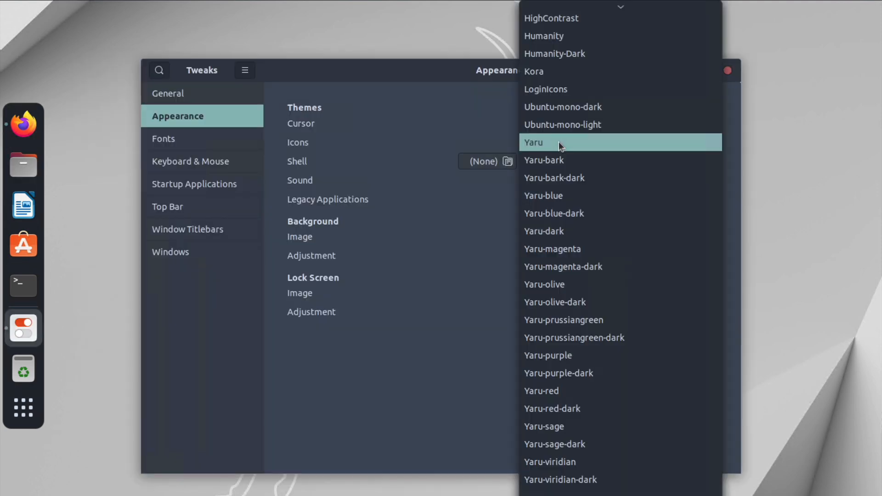
left_click(555, 70)
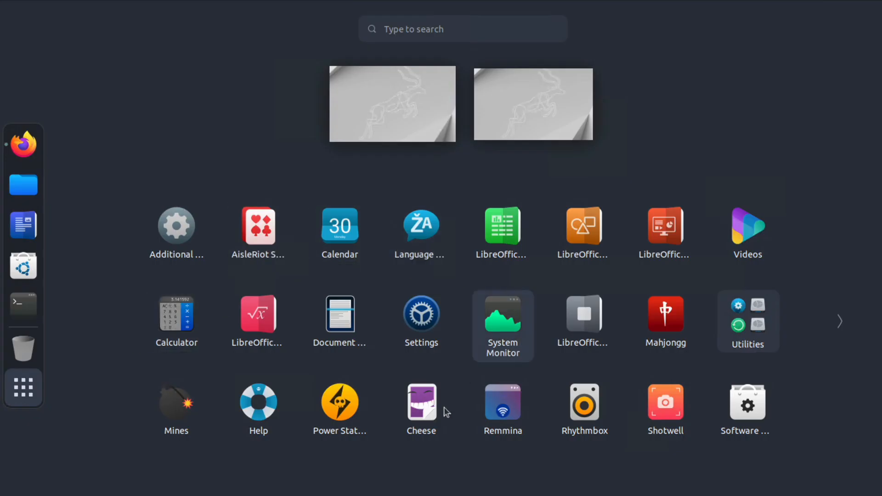
left_click(838, 322)
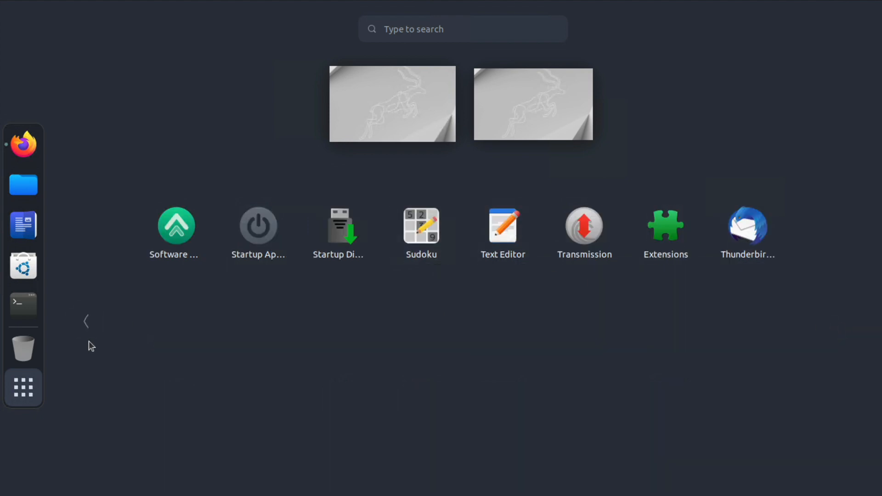
left_click(86, 321)
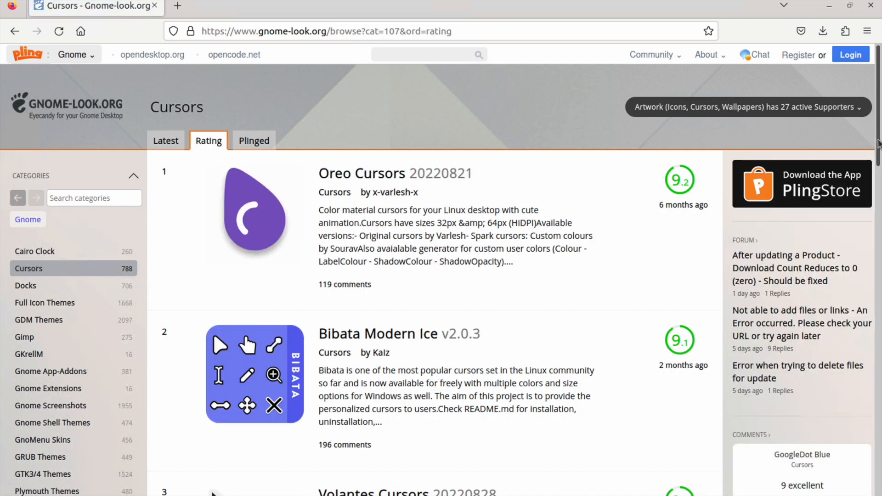
left_click_drag(878, 140, 877, 180)
- Download volantes-cursors.targz from the Volantes Cursors page on gnome-look.org
left_click(392, 352)
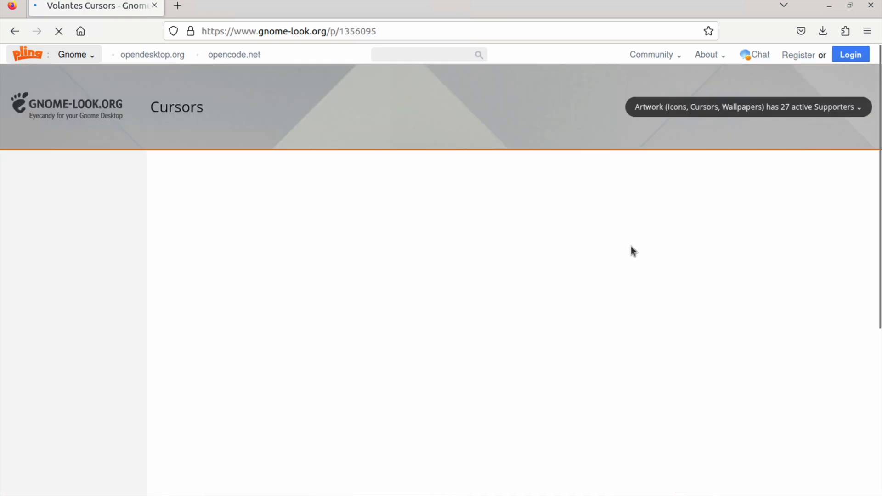
left_click(832, 174)
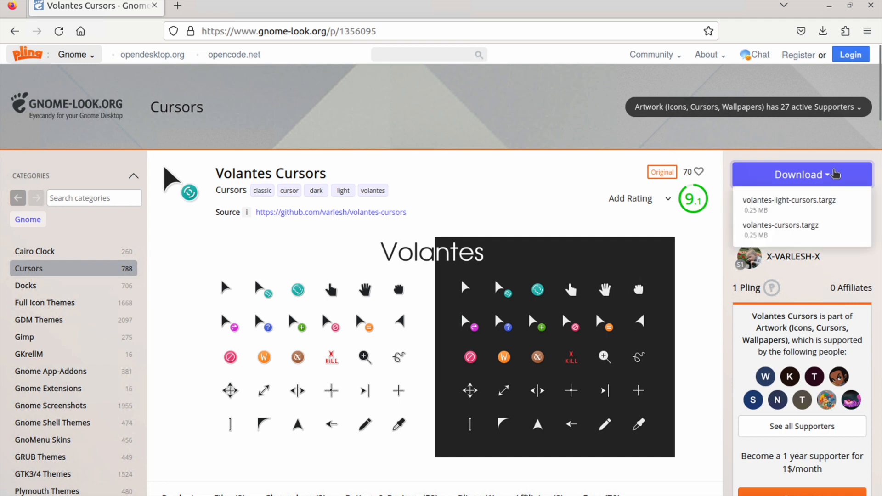
left_click(804, 229)
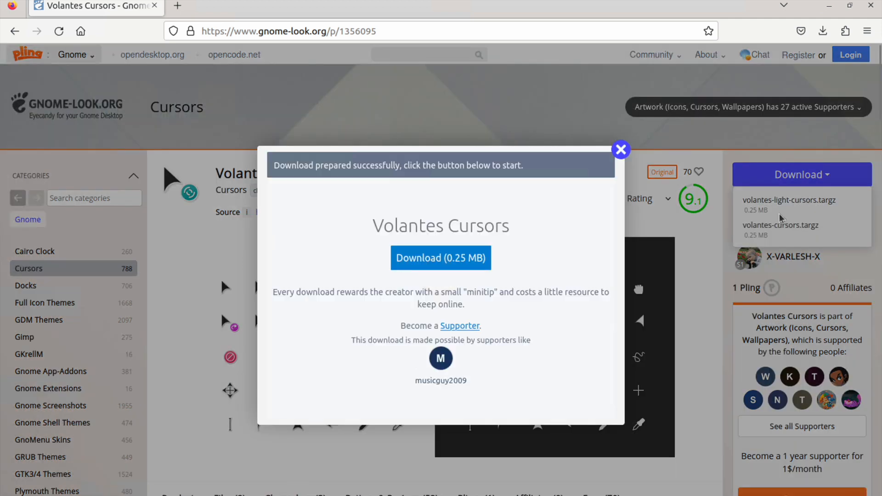
left_click(463, 260)
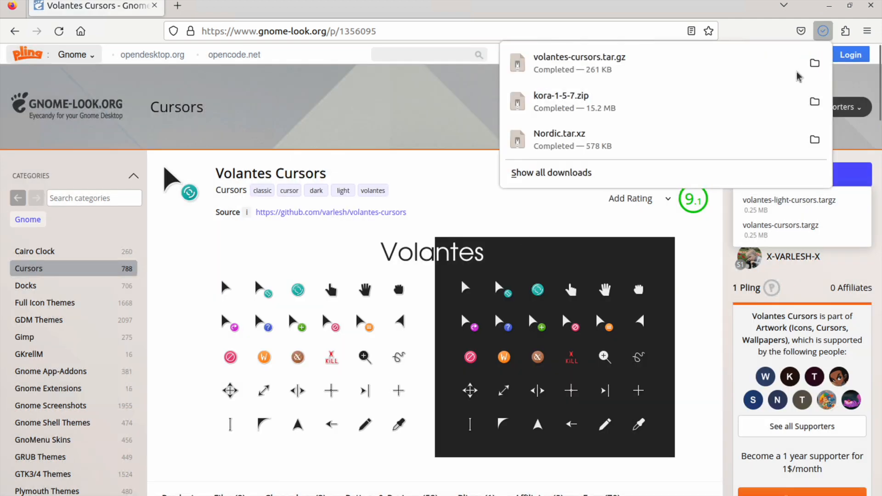
- Open the Downloads folder and extract volantes-cursors.tar.gz
left_click(813, 62)
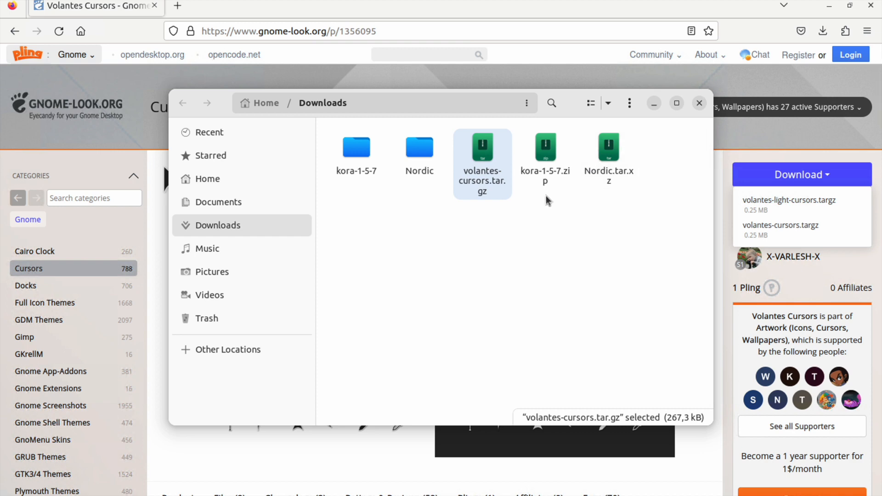
right_click(487, 158)
left_click(509, 191)
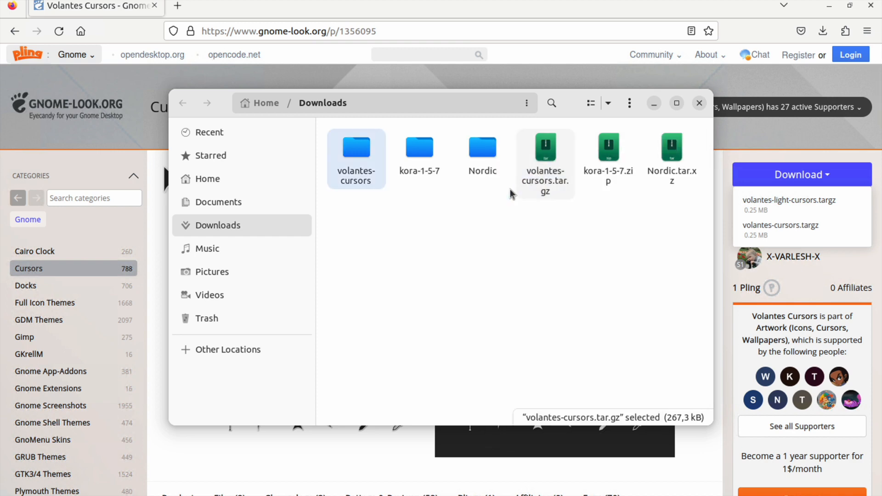
- Copy the volantes_cursors folder from the extracted archive into ~/.icons
double_click(354, 156)
double_click(355, 159)
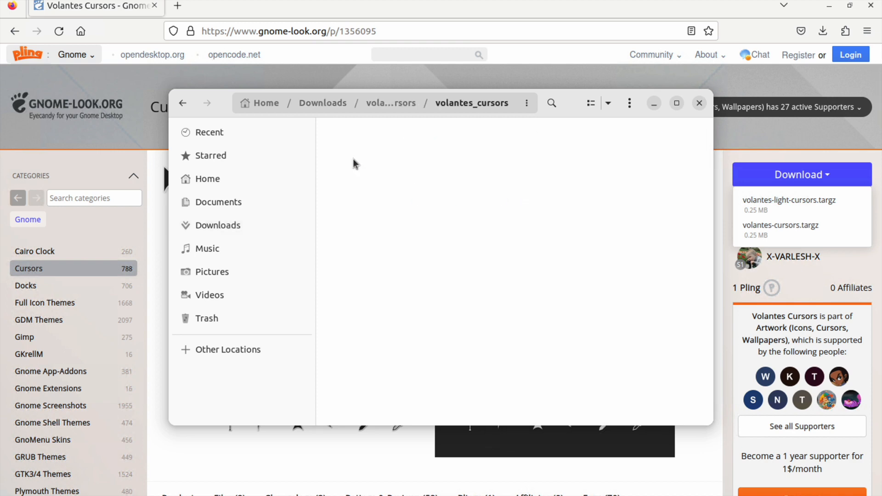
left_click(181, 109)
right_click(359, 153)
left_click(388, 214)
left_click(228, 183)
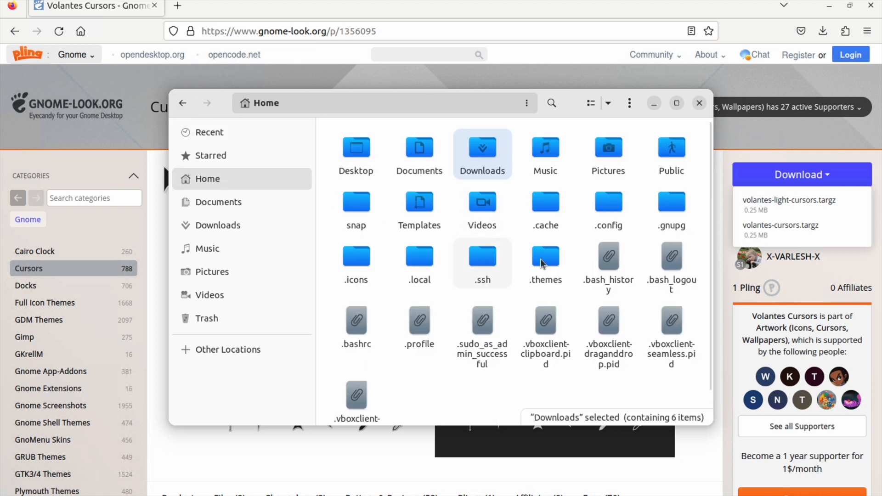
double_click(356, 259)
right_click(457, 251)
left_click(480, 304)
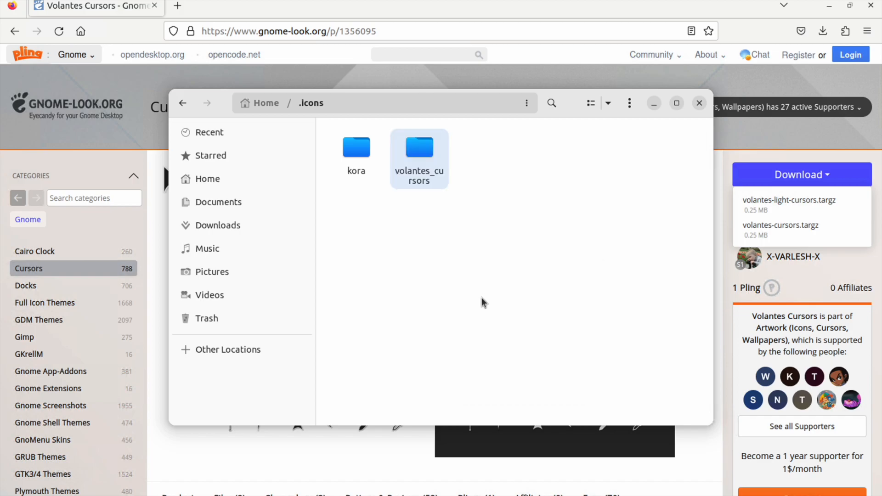
- Set the Cursor theme to Volantes_cursors in Tweaks and close Tweaks
left_click(618, 205)
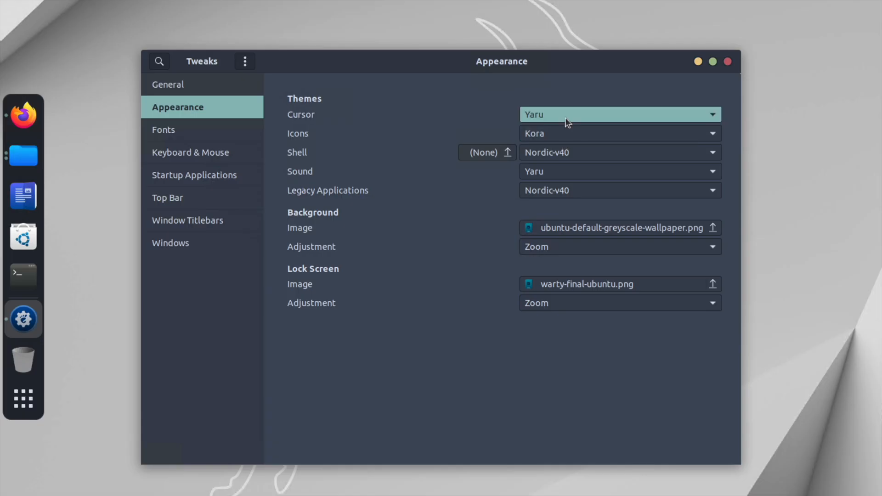
left_click(565, 118)
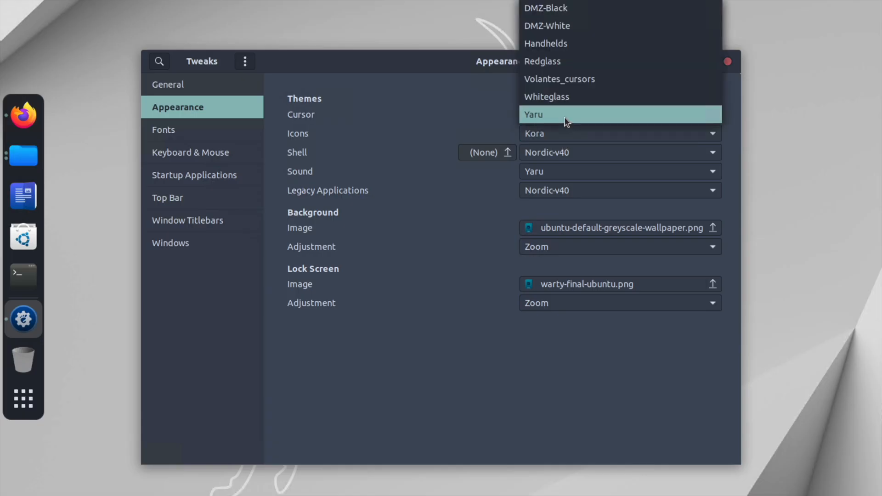
left_click(567, 81)
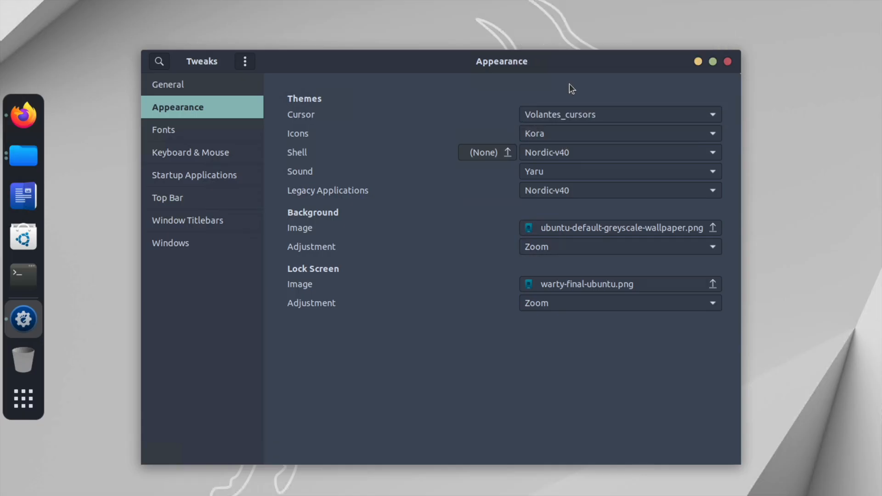
left_click(727, 62)
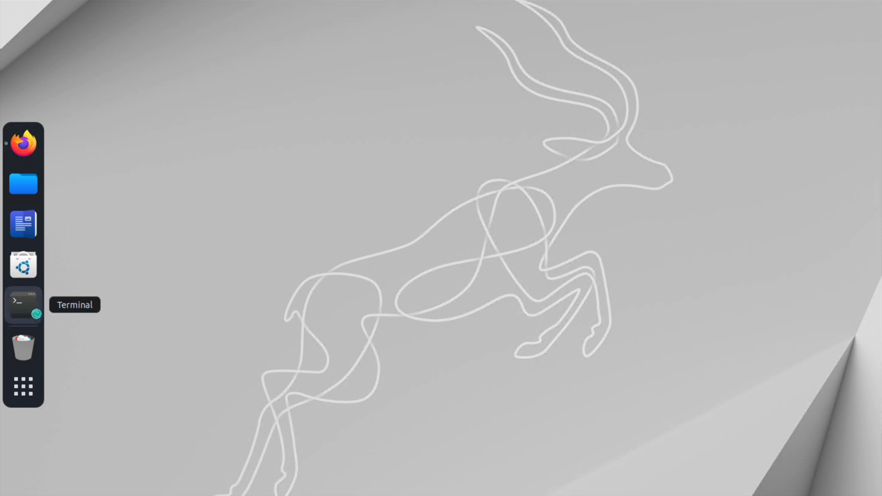
- Open a terminal and run sudo add-apt-repository ppa:danielrichter2007/grub-customizer
key("ctrl+alt+t")
type("sudo add-apt-repository")
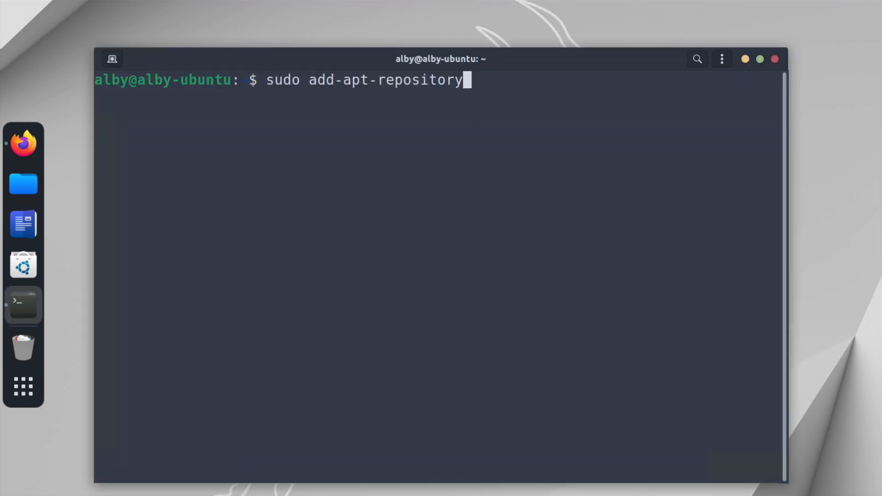
type(" ppa:danielrichter2007/grub-customizer")
key("Return")
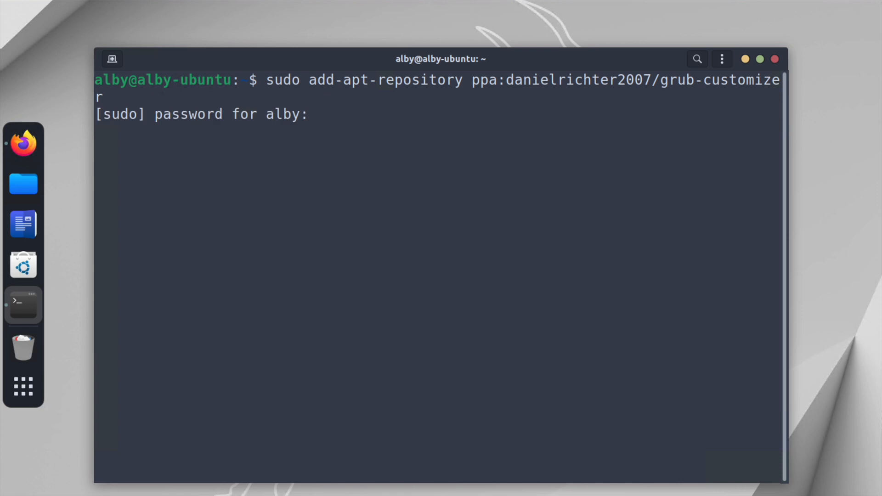
- Enter the sudo password, confirm adding the repository, and clear the terminal
key("Return")
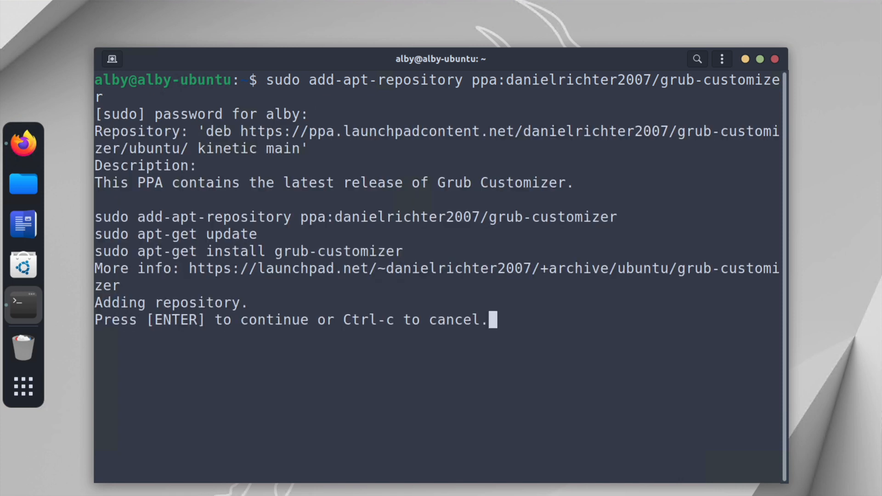
key("Return")
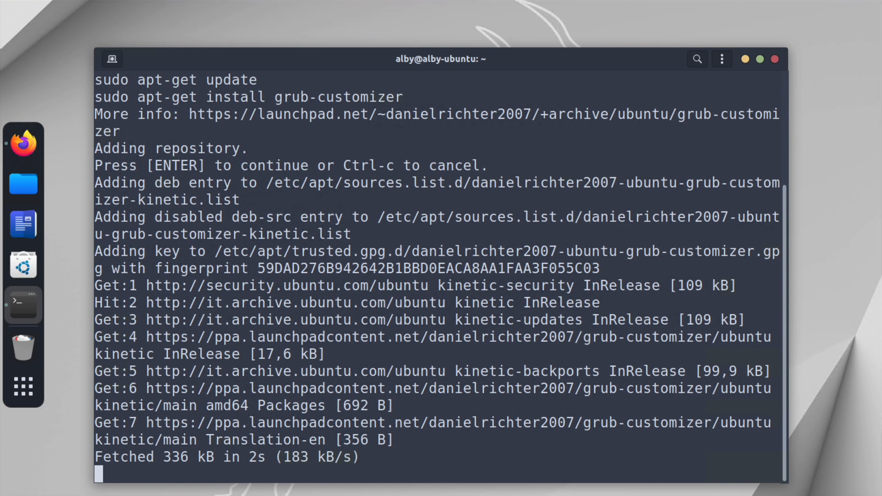
key("ctrl+l")
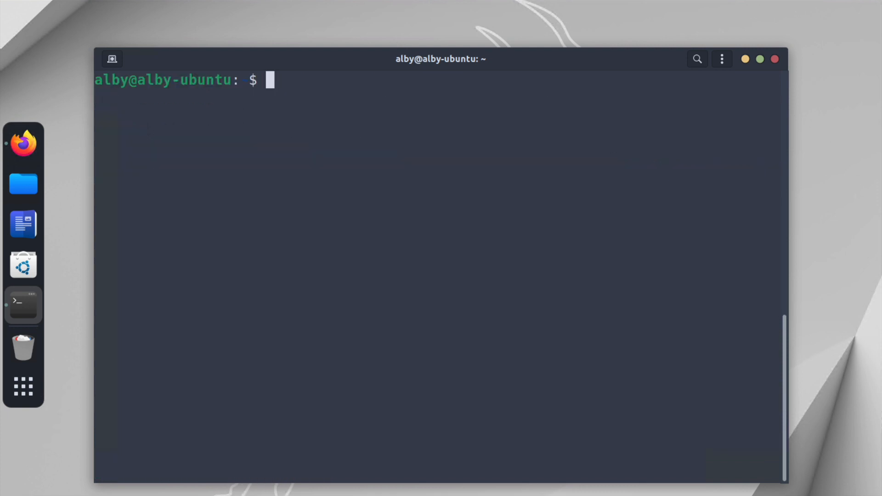
- Install grub-customizer with sudo apt install, confirm the installation, and clear the terminal
type("sudo apt install ")
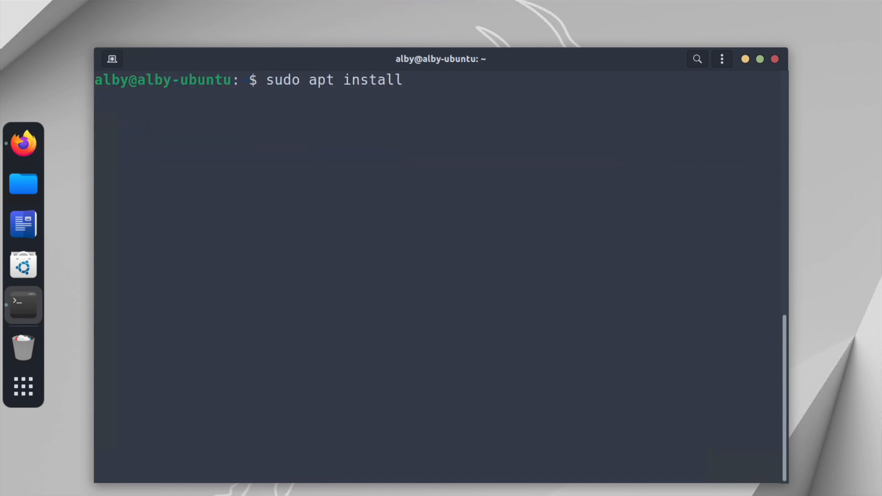
type("grub-cust")
key("Tab")
key("Return")
key("Return")
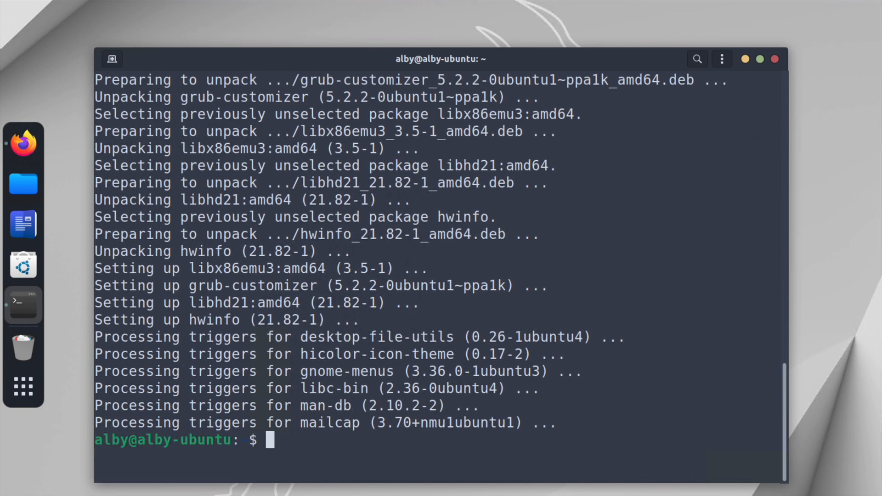
key("ctrl+l")
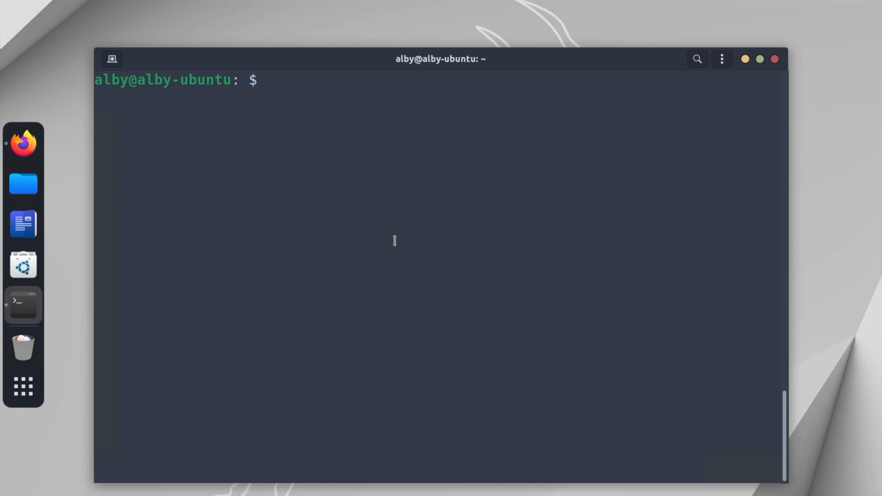
- Check the installed Grub Customizer version with grub-customizer -v and clear the terminal
type("grub")
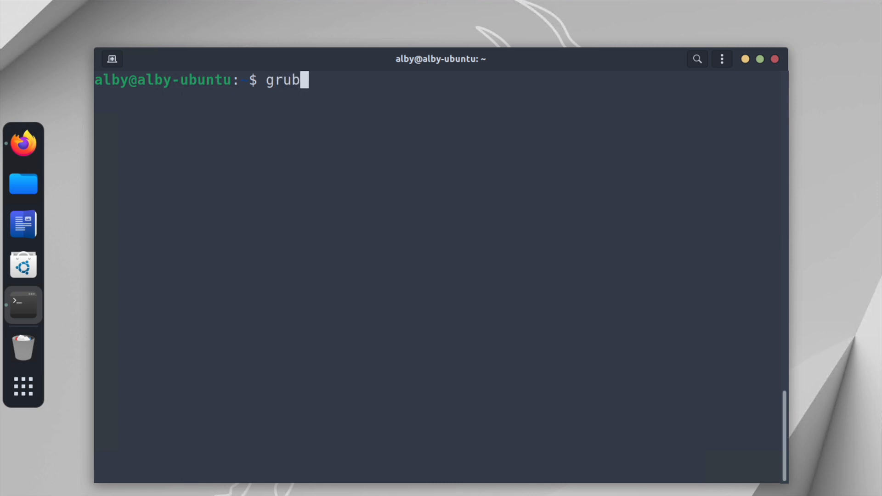
type("-custo")
key("Tab")
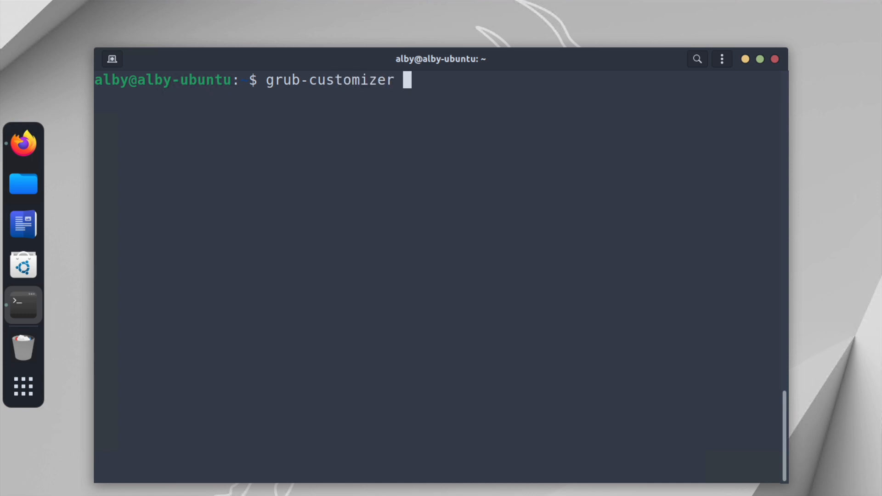
type("-v")
key("Return")
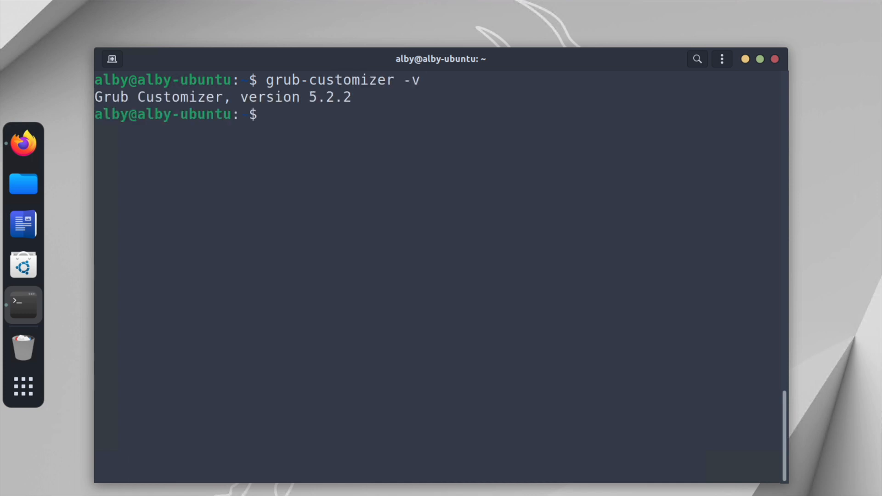
key("ctrl+l")
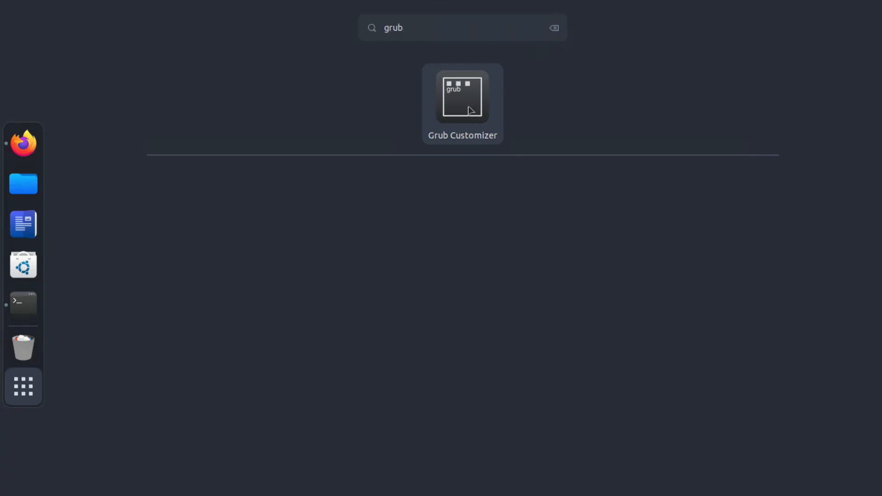
- Launch Grub Customizer from the app search and authenticate with the account password
left_click(471, 110)
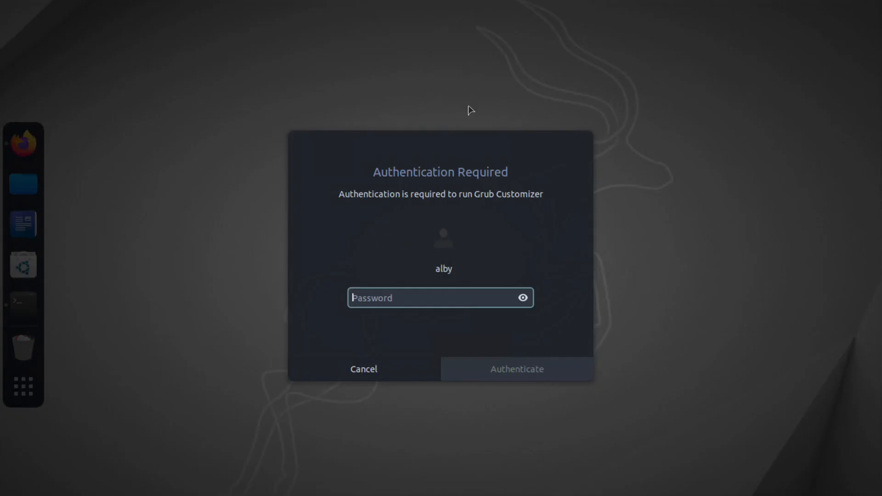
type("••")
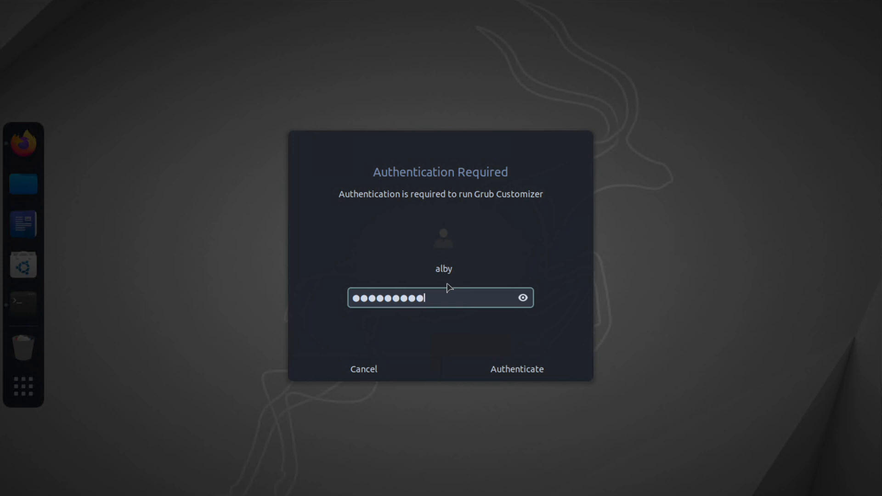
type("•••••••")
key("Return")
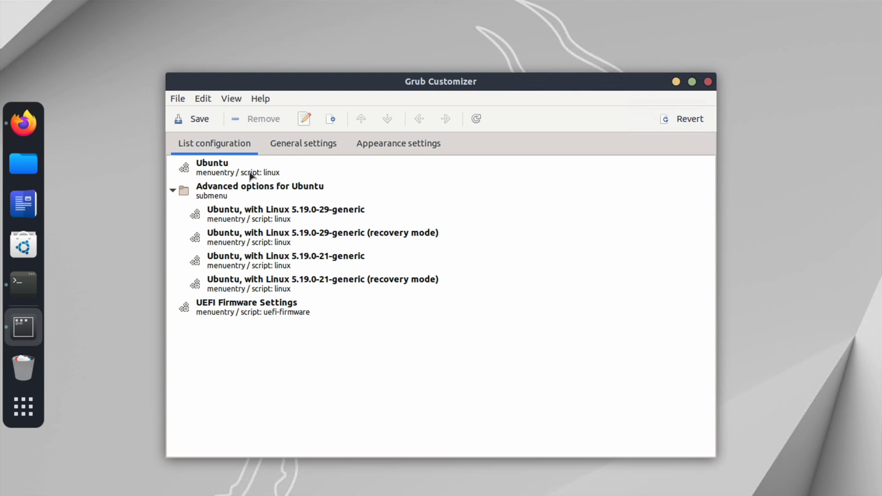
- Open the Appearance settings and inspect the Theme dropdown
left_click(374, 144)
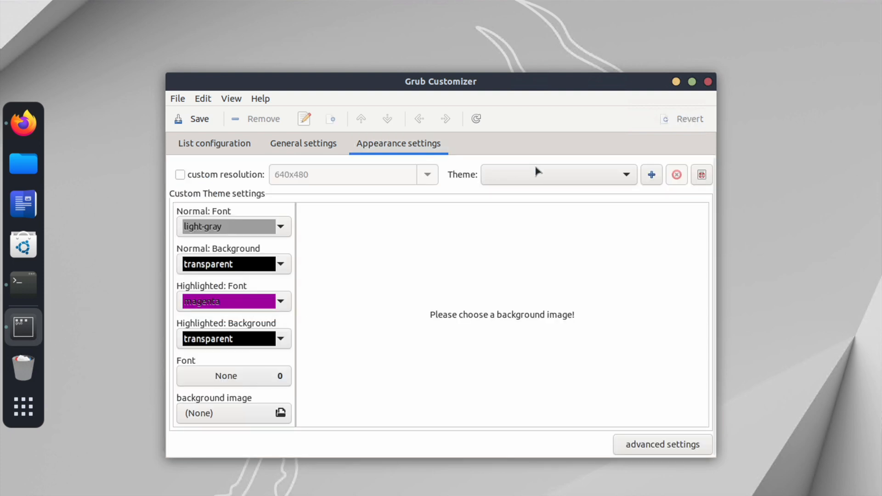
left_click(566, 174)
left_click(566, 174)
left_click(582, 179)
left_click(584, 180)
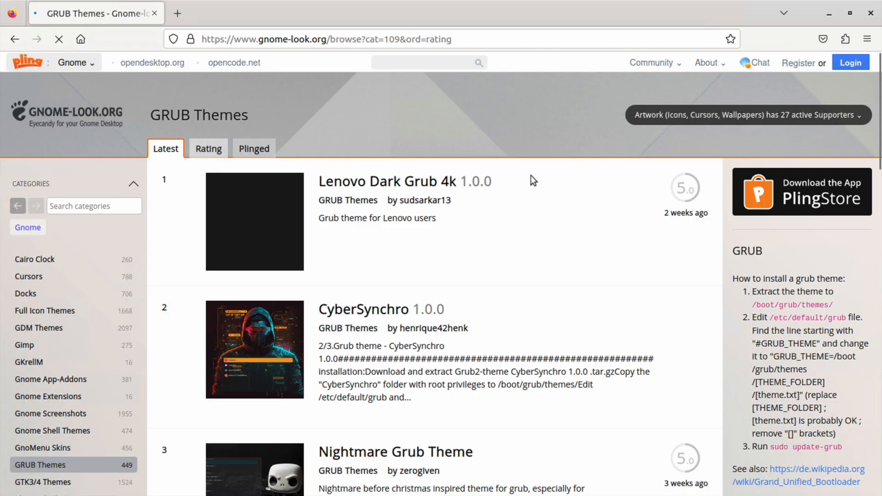
- Open the Distro Grub Themes page on gnome-look.org and browse its preview screenshots
scroll(605, 172, "down", 15)
left_click(386, 330)
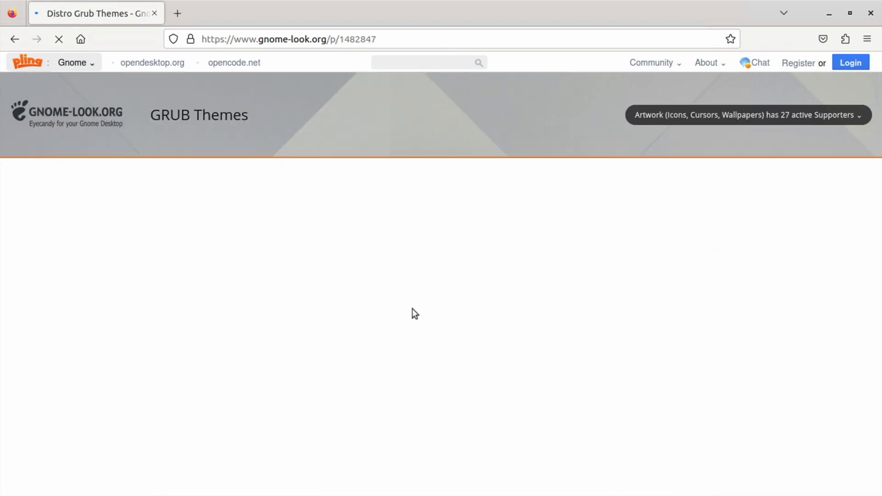
left_click(801, 183)
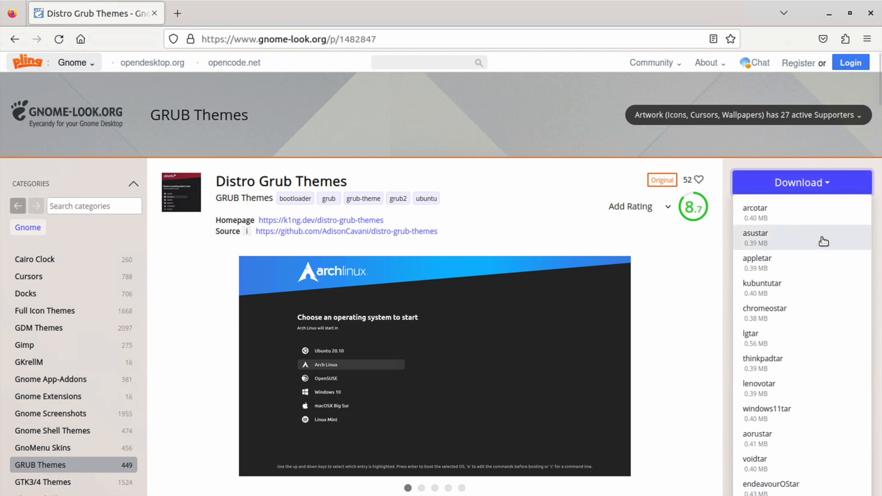
left_click(690, 365)
left_click(690, 363)
left_click(689, 359)
left_click(690, 360)
left_click(692, 360)
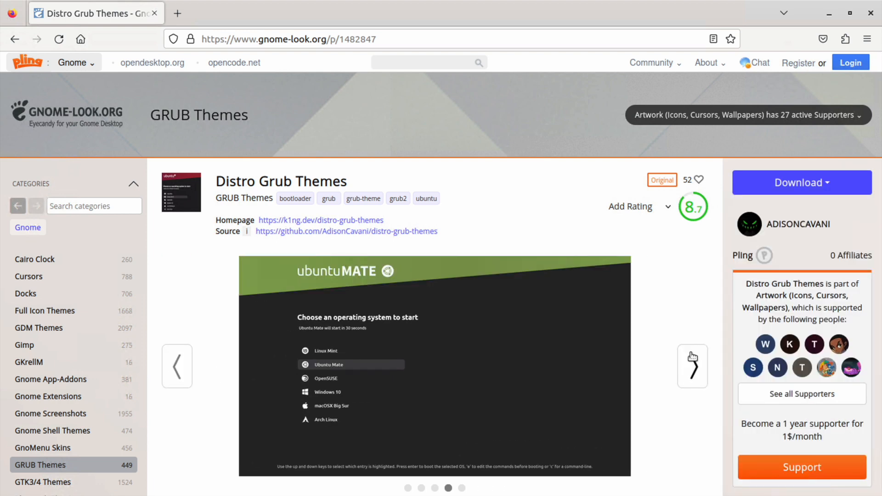
left_click(692, 360)
left_click(692, 361)
- Download the ubuntu variant of Distro Grub Themes as ubuntu.tar
left_click(840, 190)
scroll(841, 191, "down", 2)
left_click(822, 436)
left_click(415, 263)
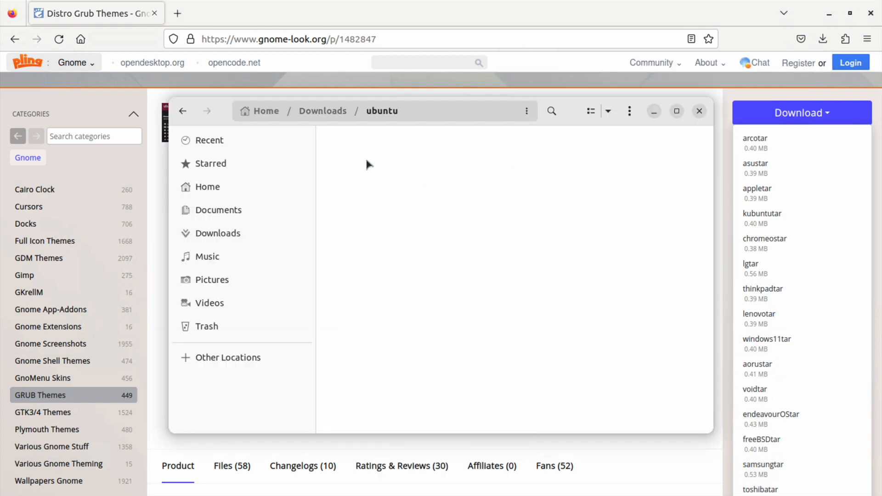
key("alt+Left")
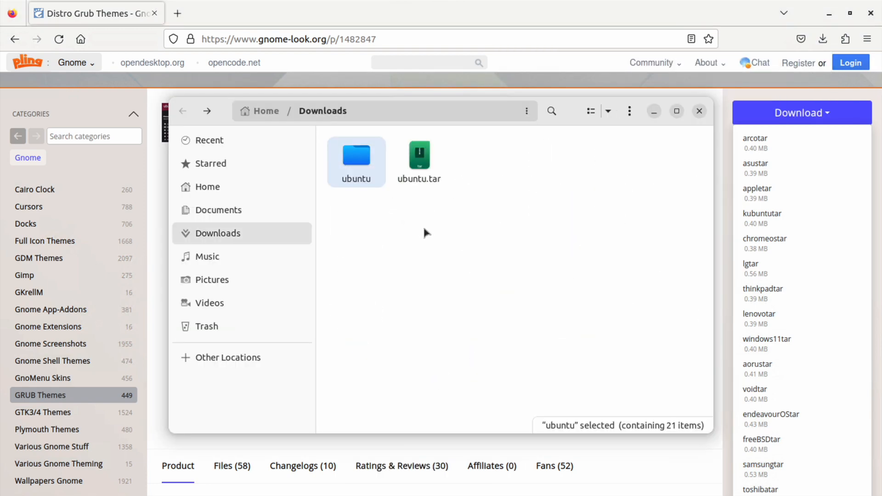
- Change the terminal's working directory to /boot/grub/
left_click(657, 109)
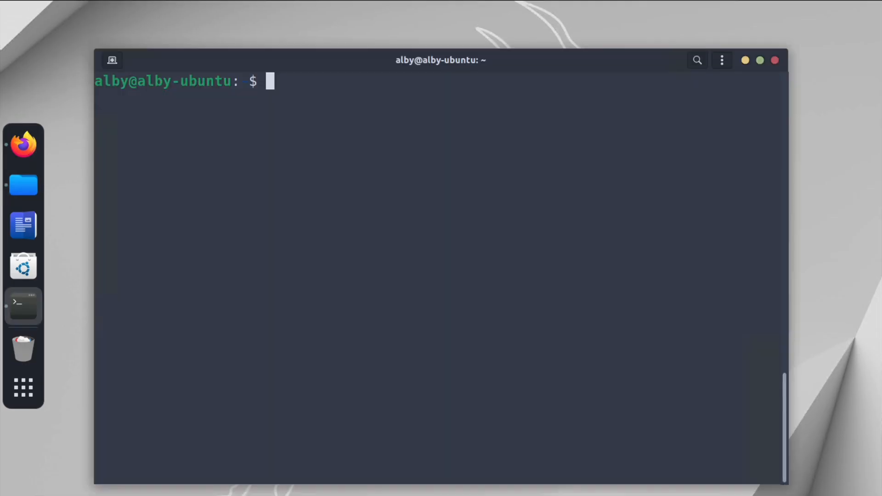
type("cd /b")
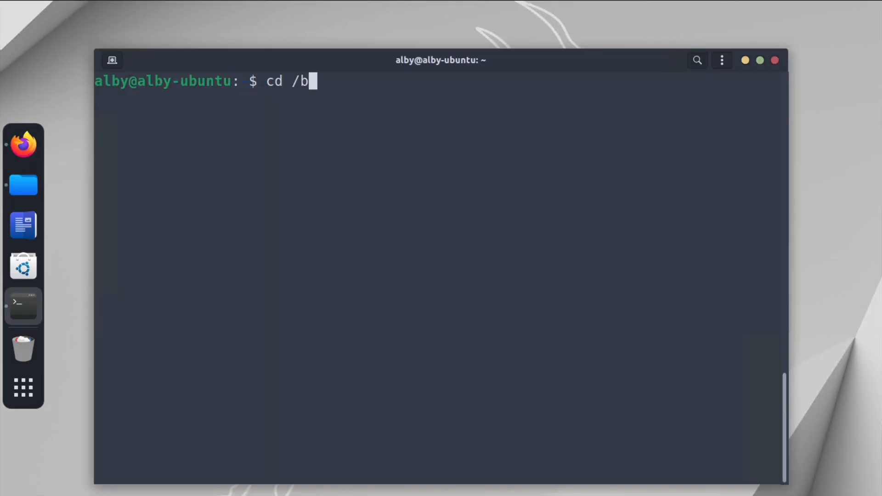
type("oot/grub/")
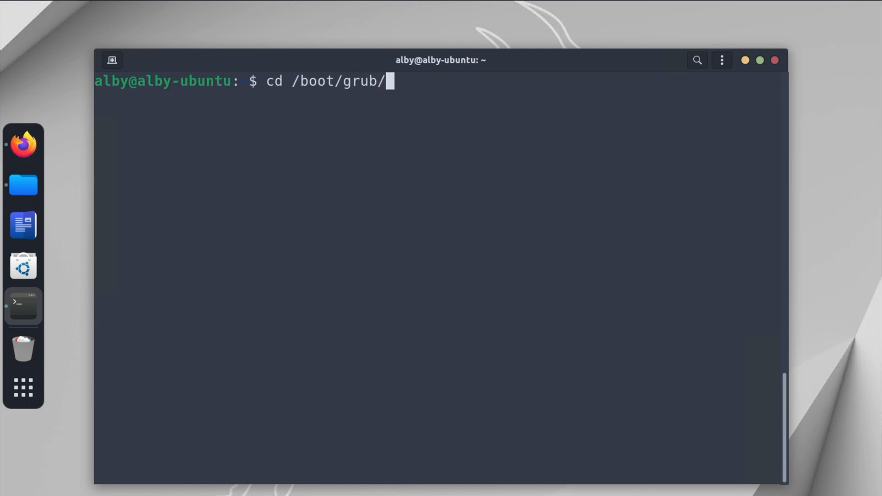
key("Return")
- List the contents of /boot/grub with ls -lt
type("l")
key("BackSpace")
key("ctrl+l")
type("ls -lt")
key("Return")
key("Return")
key("Return")
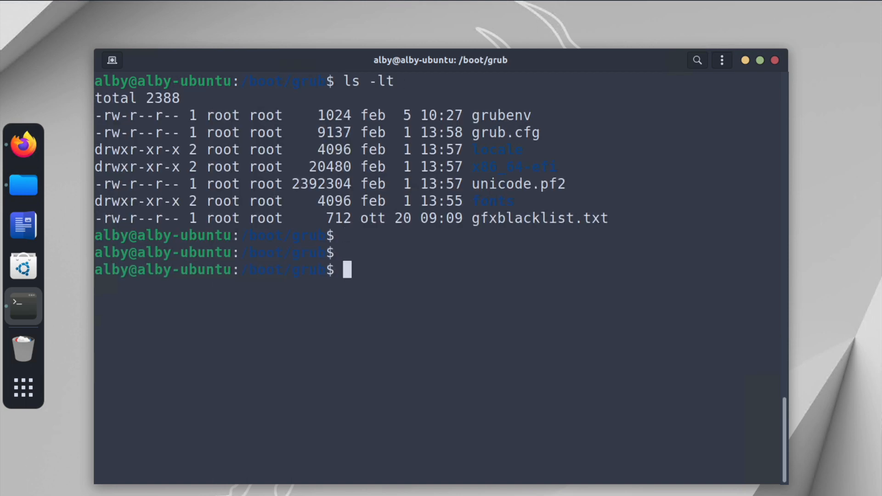
- Create a themes folder in /boot/grub with sudo mkdir themes, entering the sudo password
type("sudo mkdir themes")
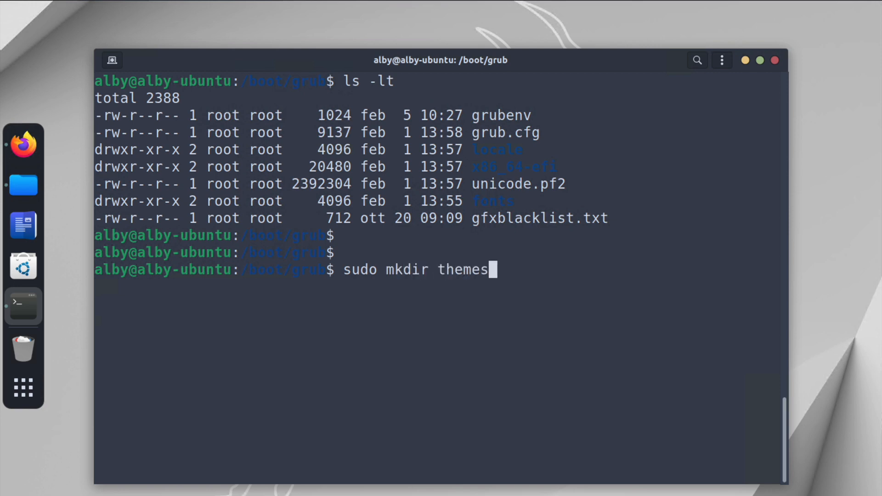
key("Return")
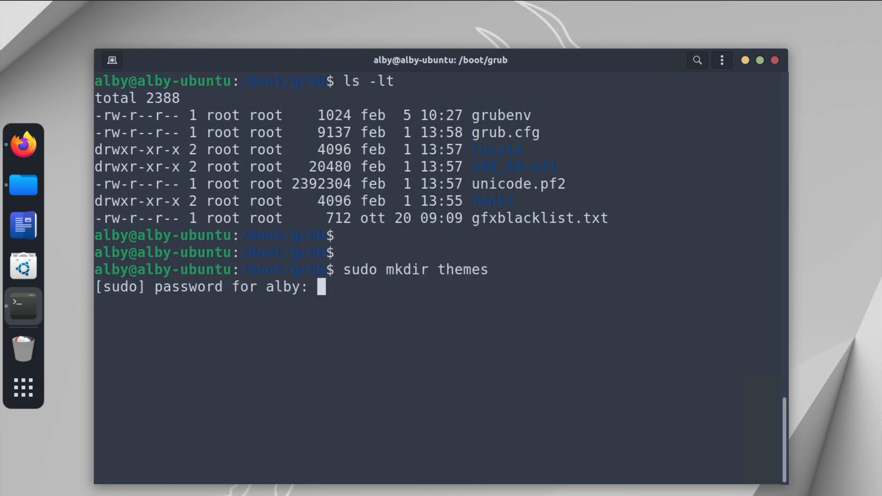
key("Return")
- Copy the extracted ubuntu theme folder from the Downloads folder into /boot/grub/themes/ with sudo cp -r
type("sudo cp -r /home/alby/Dow")
key("Tab")
type("u")
key("Tab")
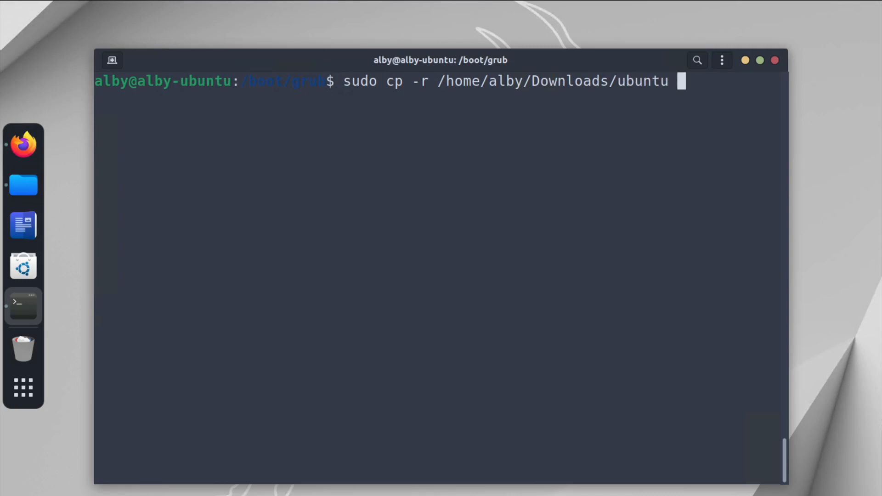
type("/boot/grub/")
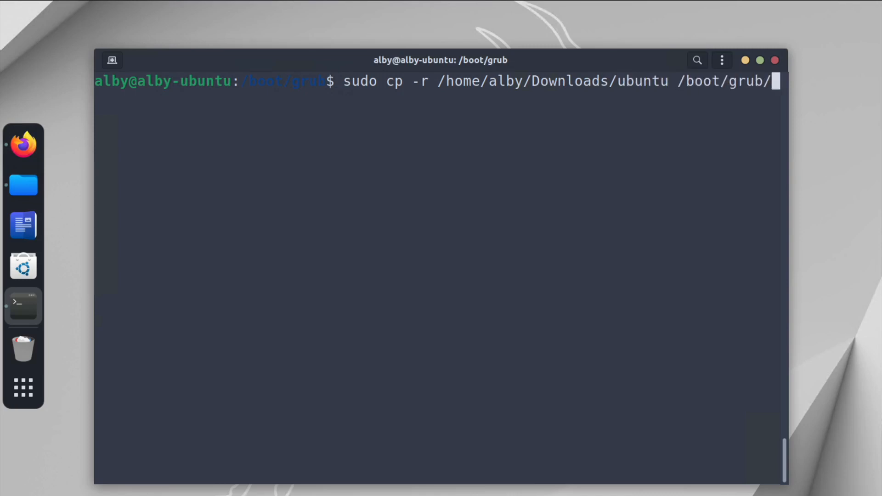
type("themes/")
key("Return")
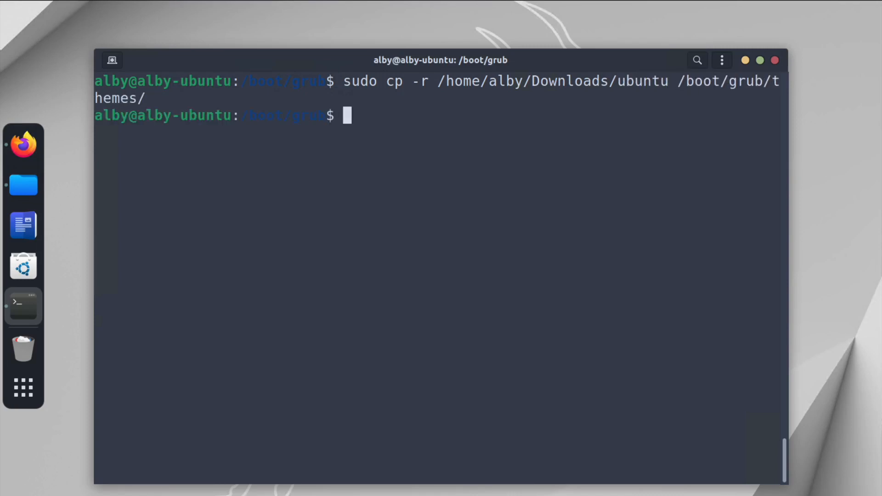
- List /boot/grub and its themes folder with ls -lt, then clear the terminal
key("ctrl+l")
type("ls -lt")
key("Return")
type("ls -lt themes/")
key("Return")
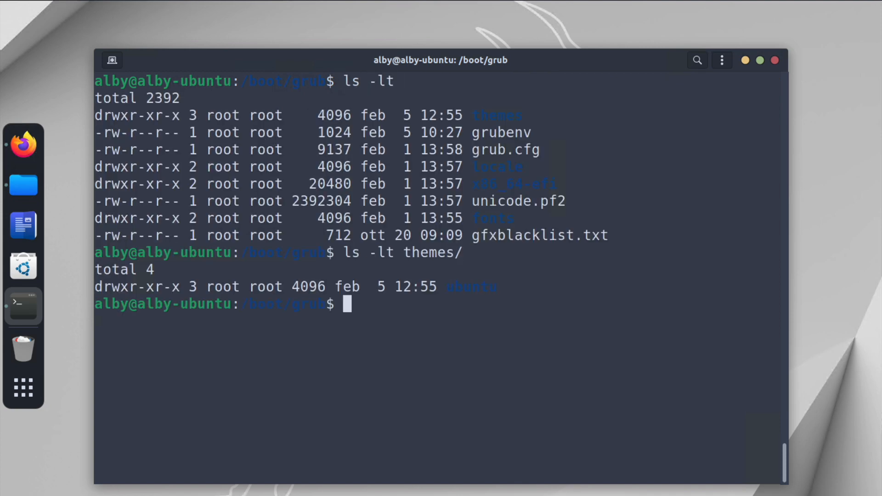
key("ctrl+l")
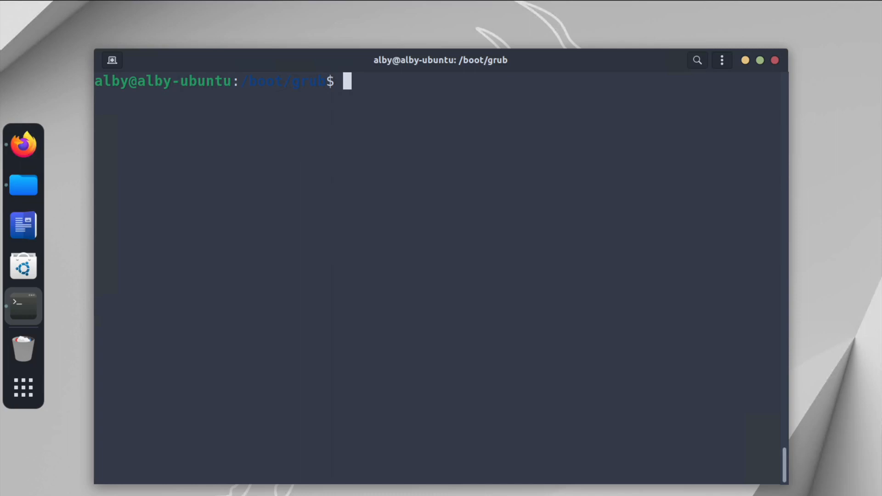
- Relaunch Grub Customizer from the app search and authenticate with the account password
left_click(744, 60)
left_click(24, 388)
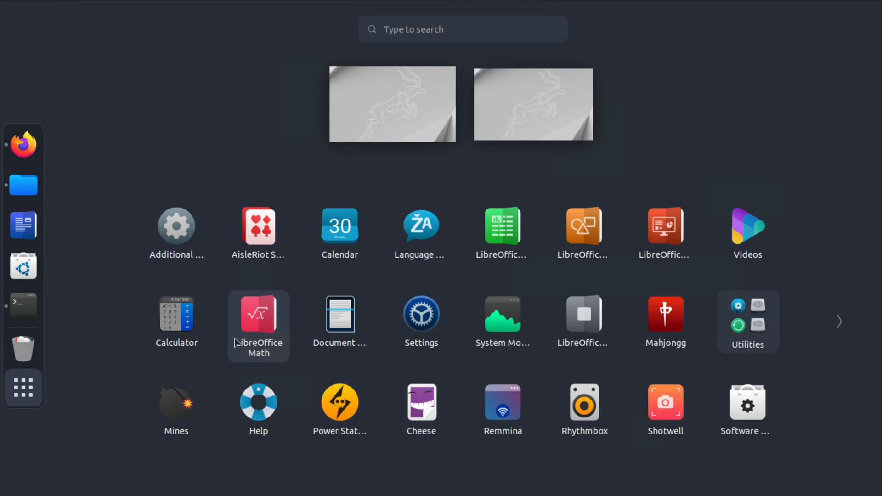
type("grub")
left_click(456, 117)
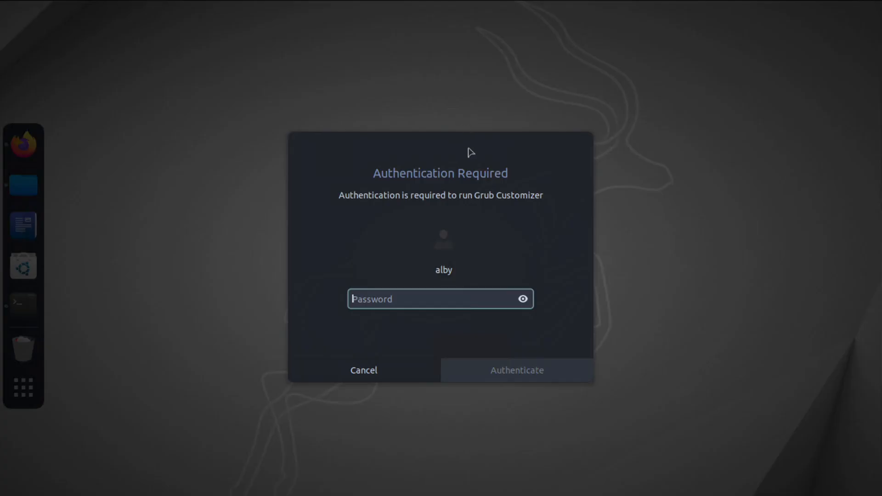
type("●●●")
key("Return")
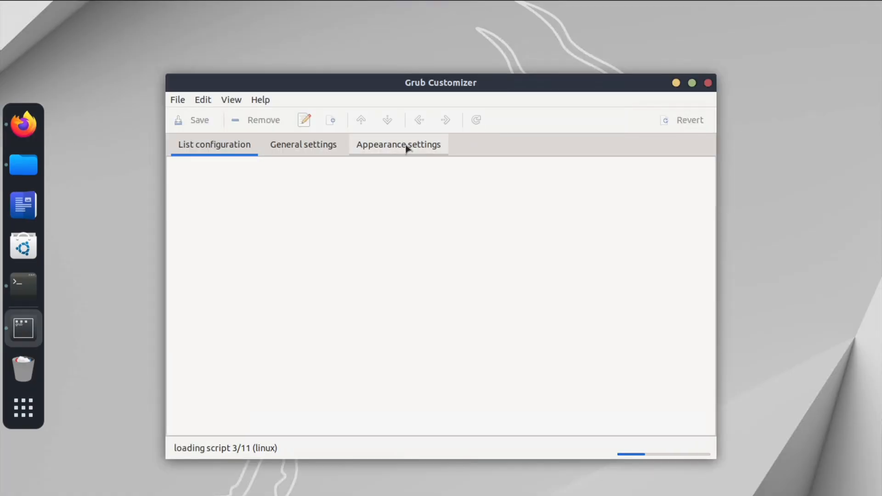
- Open the Appearance settings and check the Theme dropdown again
left_click(406, 145)
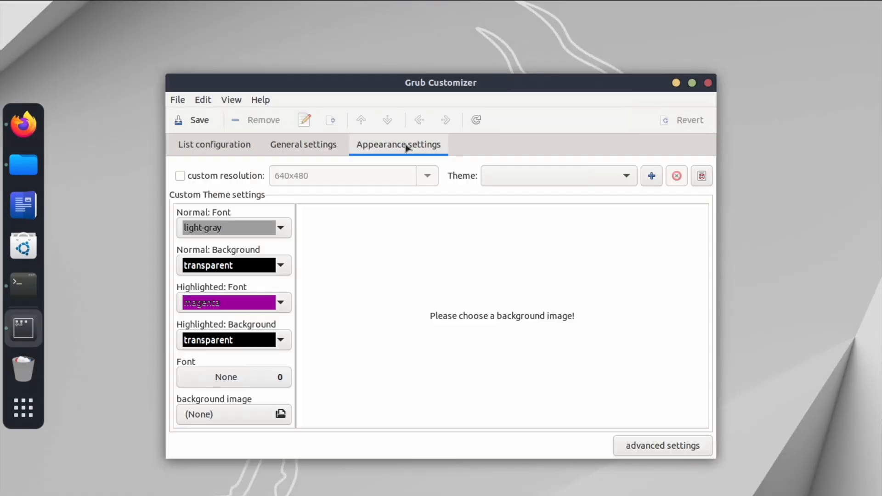
left_click(622, 176)
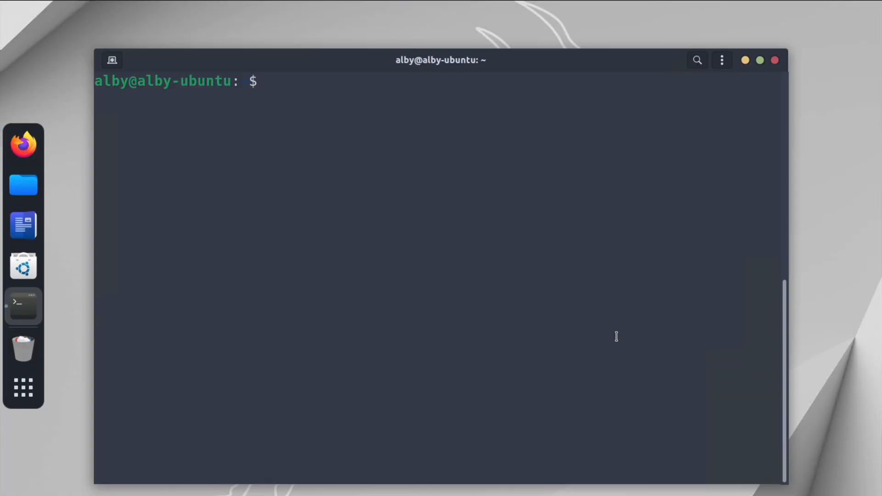
- Read /etc/default/grub with less, selecting the GRUB_THEME line, and quit the viewer
type("less /etc/")
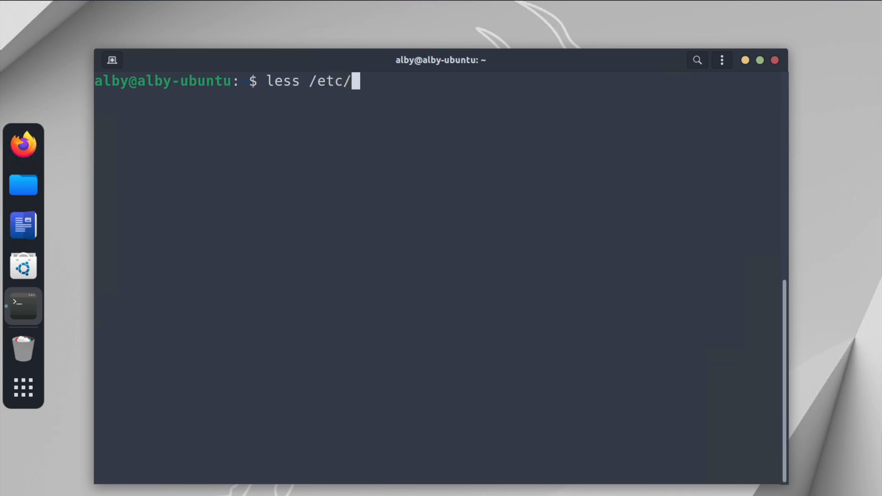
type("default/grub")
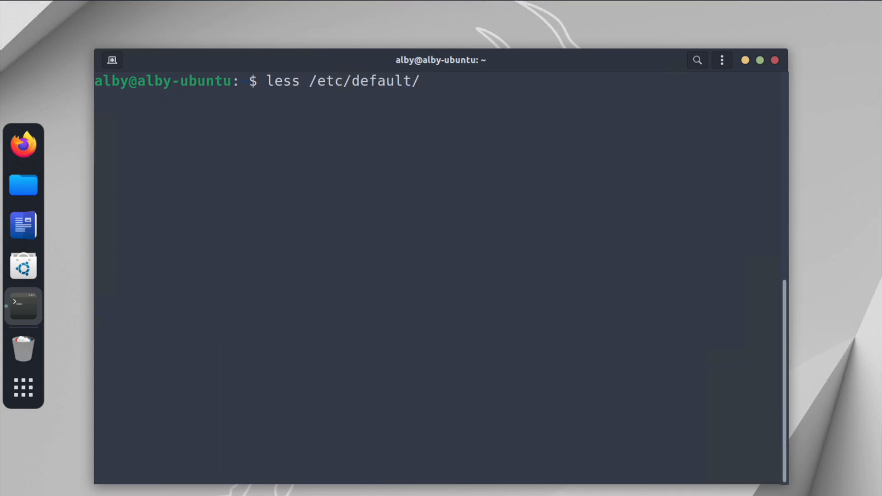
key("Return")
key("Down")
key("Down")
key("Down")
key("Down")
key("Down")
key("Down")
key("Down")
key("Down")
key("Down")
key("Down")
key("Down")
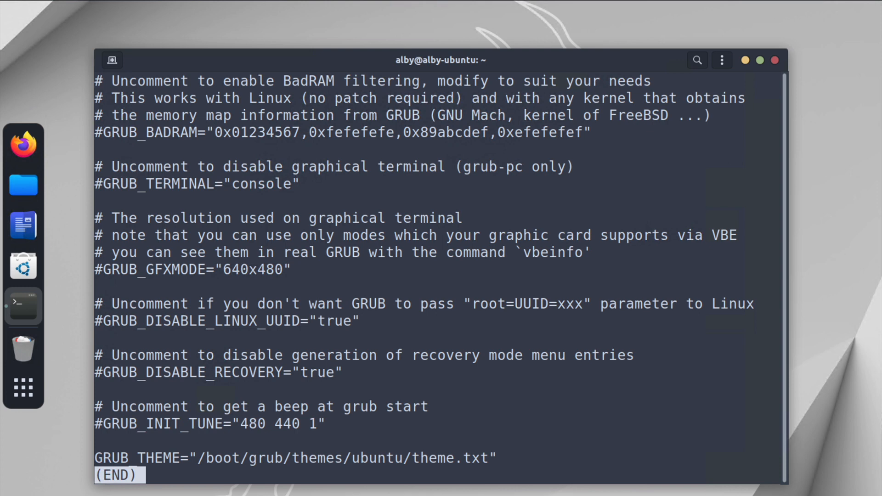
left_click_drag(225, 459, 498, 456)
scroll(539, 459, "up", 4)
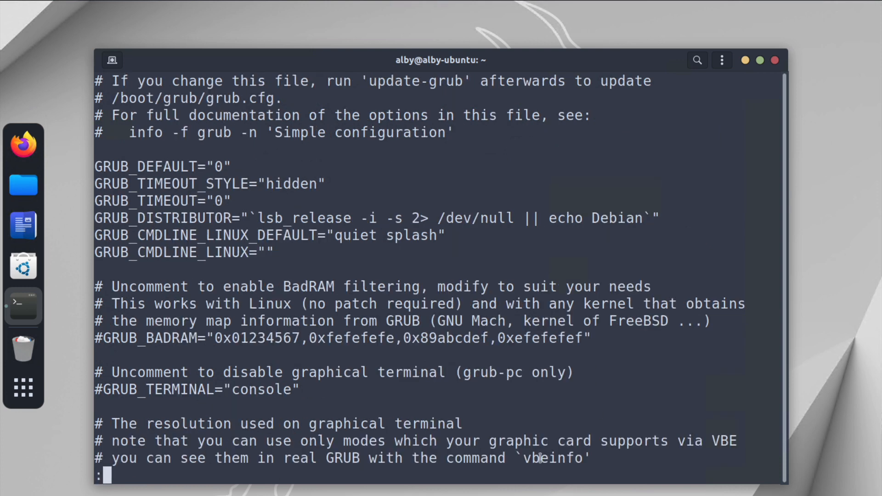
key("q")
- Clear the terminal, open /etc/default/grub in nano with sudo, and enter the account password
key("ctrl+l")
type("sudo ")
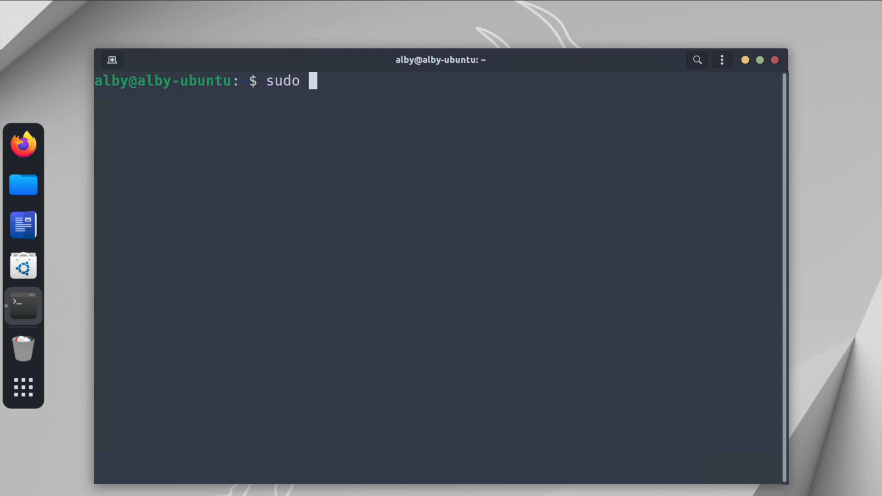
type("nano /etc/def")
key("Tab")
type("grub")
key("Return")
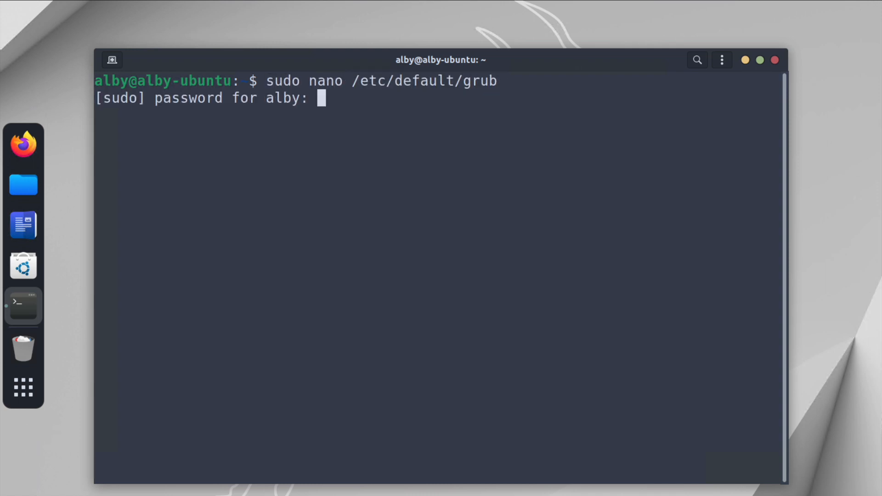
key("Return")
- Change GRUB_TIMEOUT_STYLE to "menu"
key("Down")
key("Down")
key("Down")
key("Down")
key("Down")
key("Down")
key("Down")
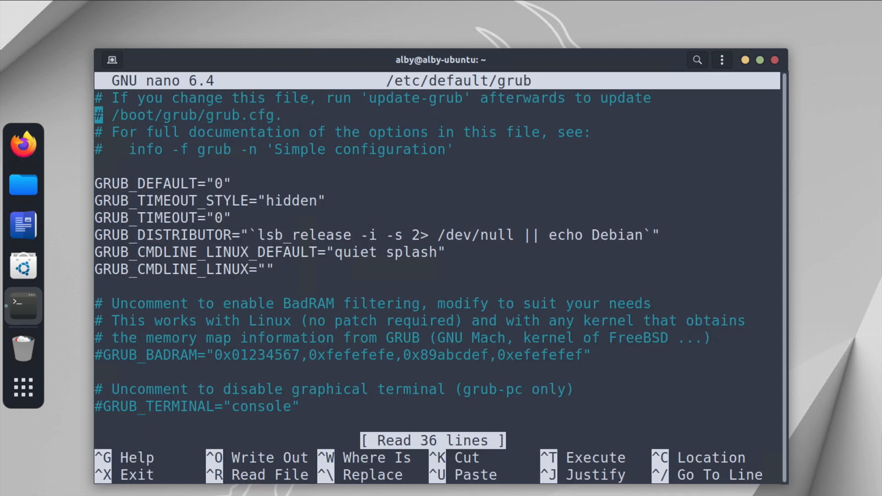
key("Right")
key("Right")
key("Up")
key("Right")
key("Right")
key("Right")
key("Right")
key("Right")
key("Right")
key("Right")
key("Right")
key("Right")
key("Right")
key("Right")
key("Right")
key("Right")
key("Right")
key("Right")
key("Right")
key("Right")
key("Right")
key("Right")
key("Right")
key("Left")
key("BackSpace")
key("BackSpace")
key("BackSpace")
key("BackSpace")
key("BackSpace")
key("BackSpace")
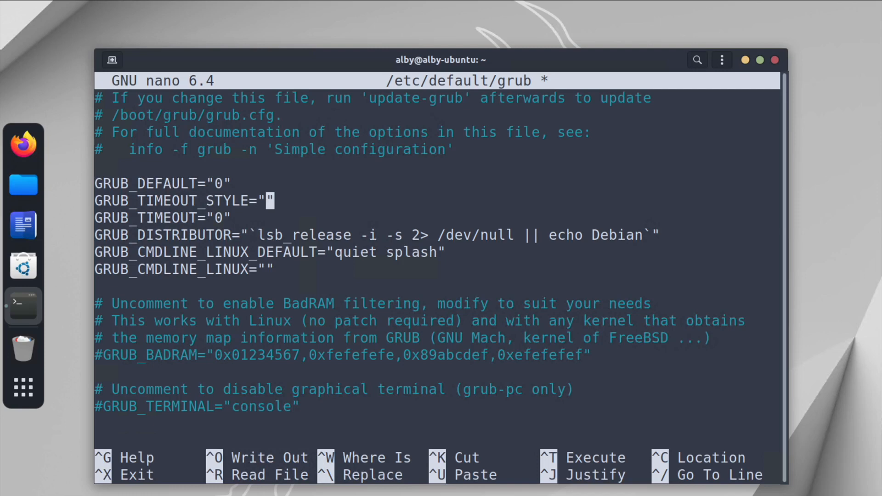
type("menu")
- Set GRUB_TIMEOUT to "10" and save the file
key("Down")
key("Left")
key("Left")
type("1")
key("ctrl+o")
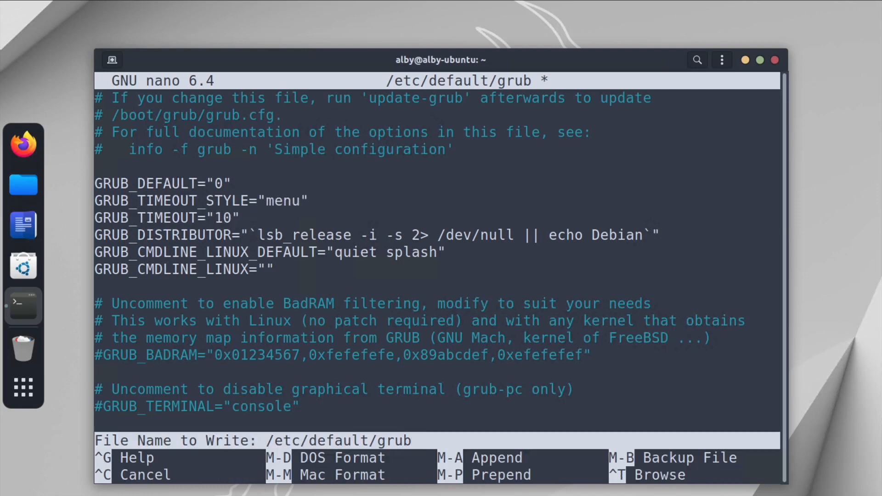
key("Return")
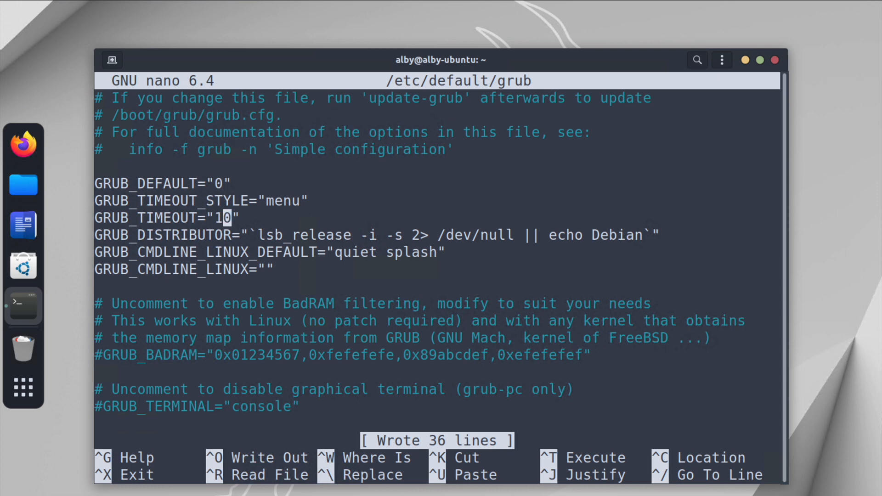
- Exit the editor, clear the terminal, and run sudo update-grub recalled from the command history
key("ctrl+x")
key("ctrl+l")
key("ctrl+r")
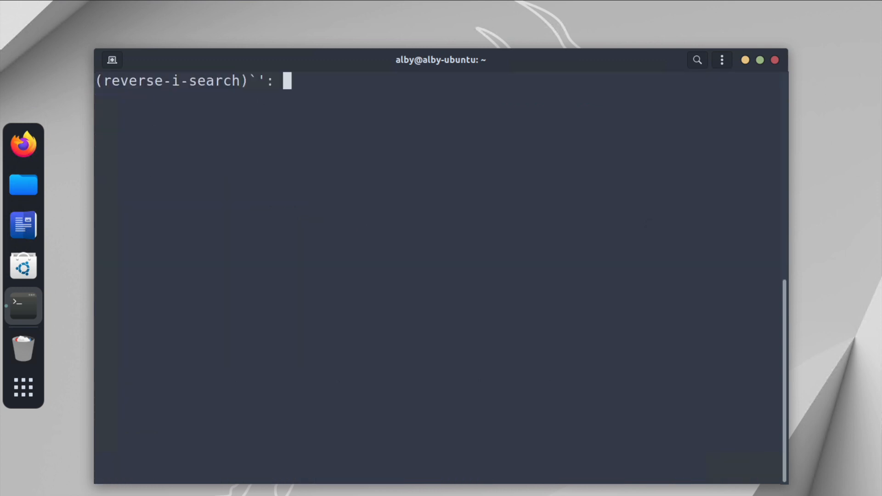
type("upd")
key("Escape")
key("End")
key("Return")
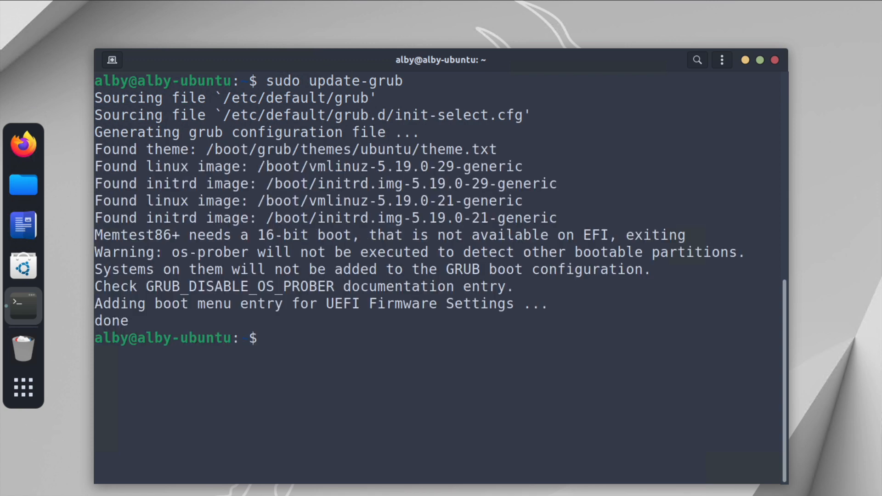
- Clear the terminal and reboot the system
key("ctrl+l")
type("reboot")
key("Return")
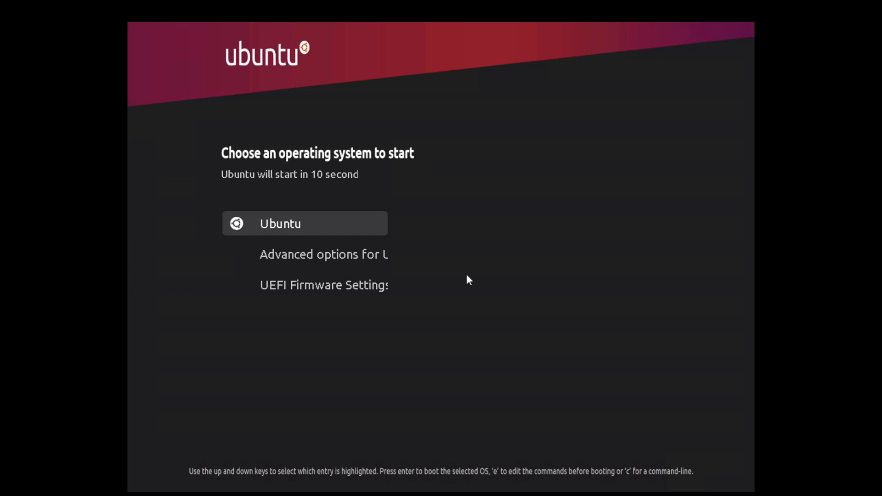
- Move through the GRUB menu entries, boot Ubuntu, and select the user at the login screen
key("Down")
key("Down")
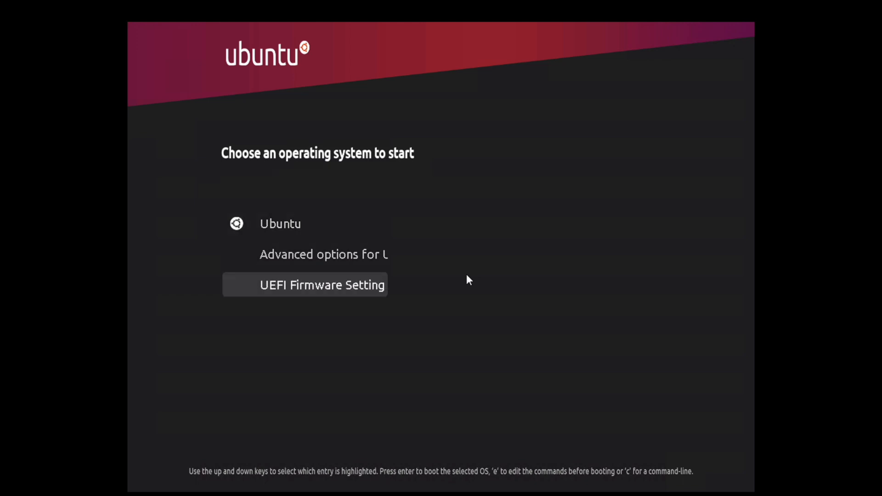
key("Up")
key("Up")
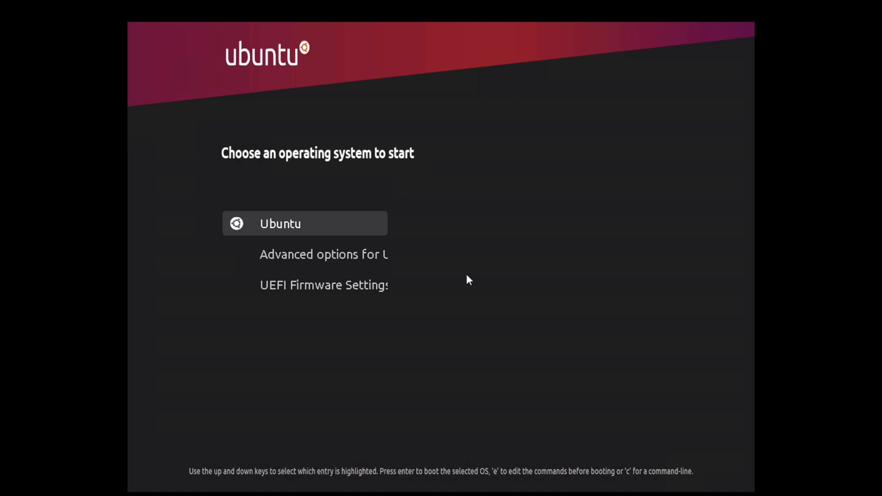
key("Return")
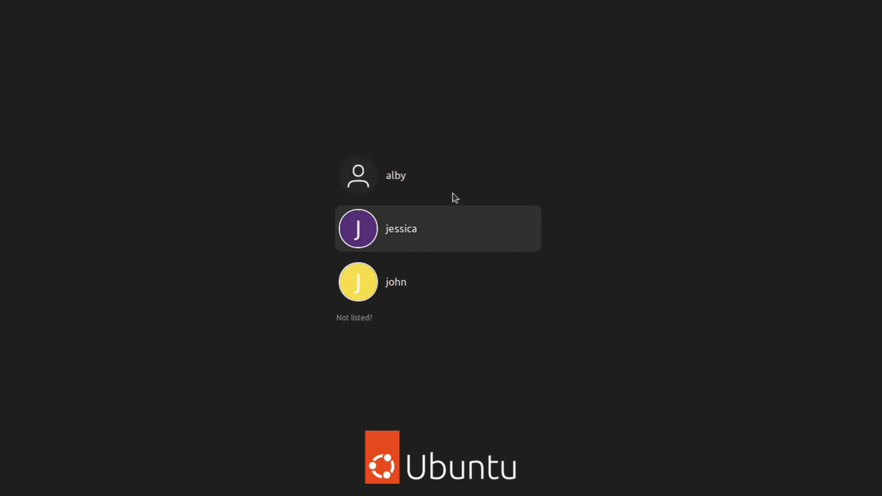
left_click(453, 193)
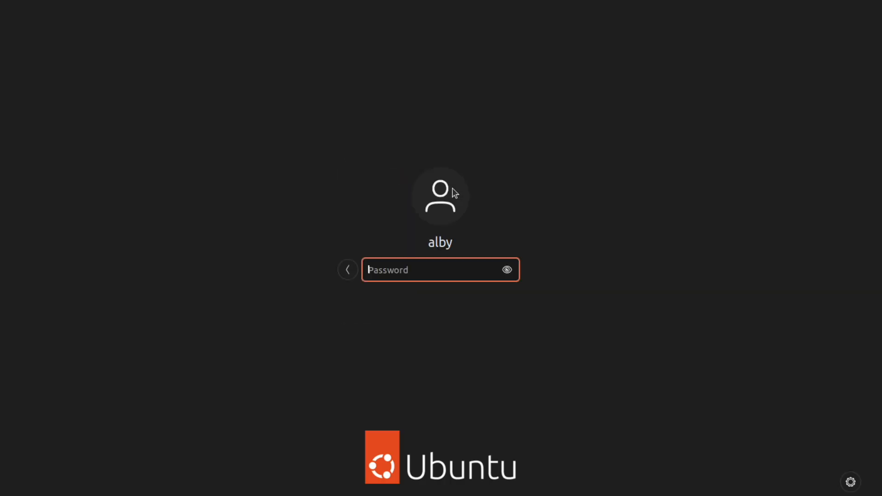